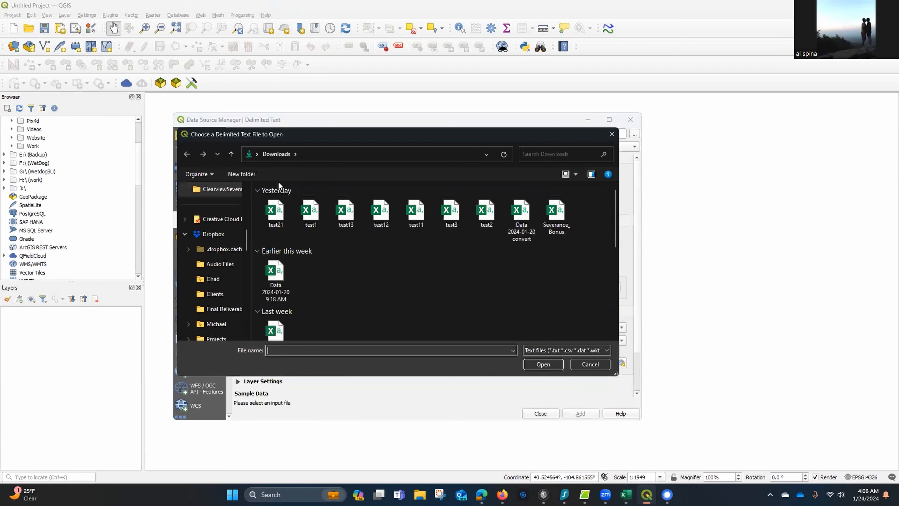
Step: Add Severance_Bonus.csv from Downloads as a delimited text point layer, using HeightAtGround(ft) as the Z field
{"action": "left_click", "coordinate": [555, 215]}
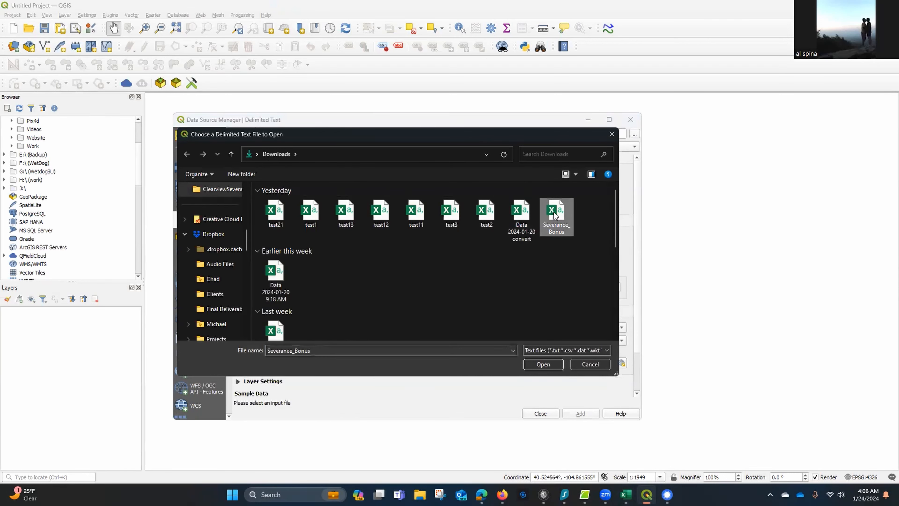
{"action": "left_click", "coordinate": [544, 364]}
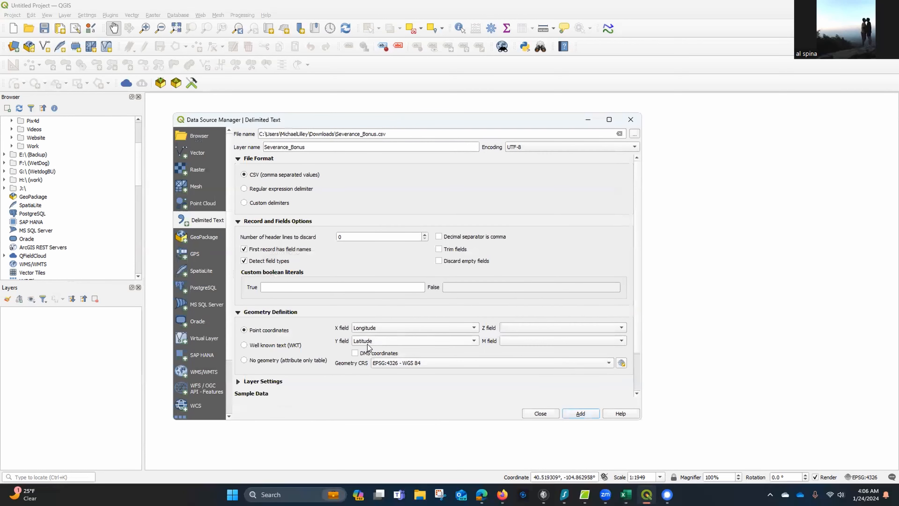
{"action": "left_click", "coordinate": [535, 329]}
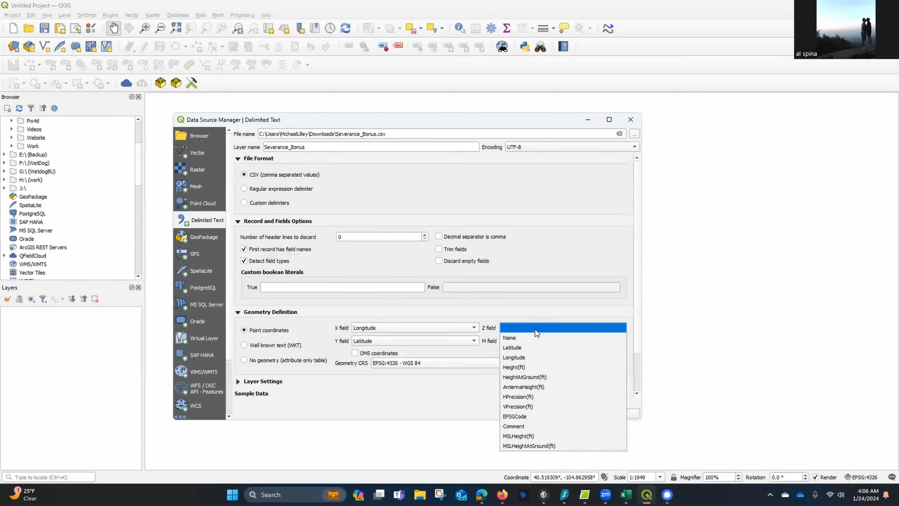
{"action": "left_click", "coordinate": [531, 377]}
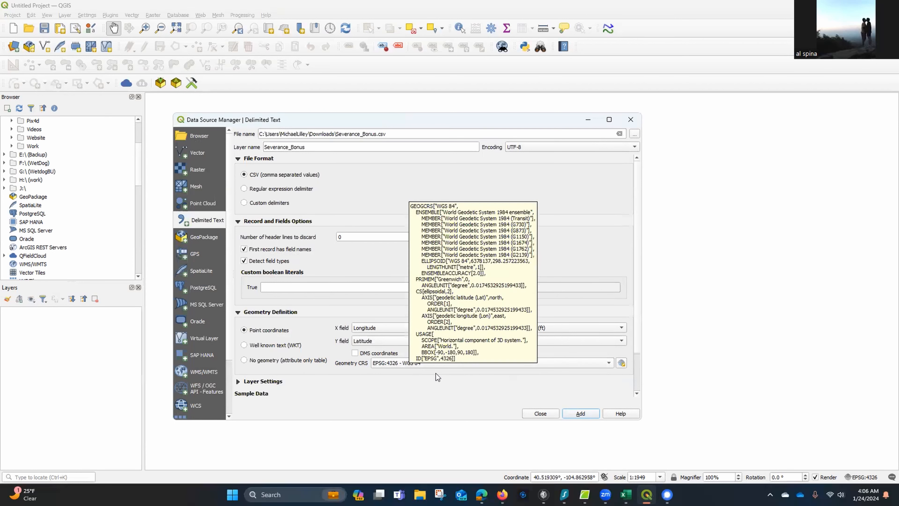
{"action": "left_click", "coordinate": [583, 414]}
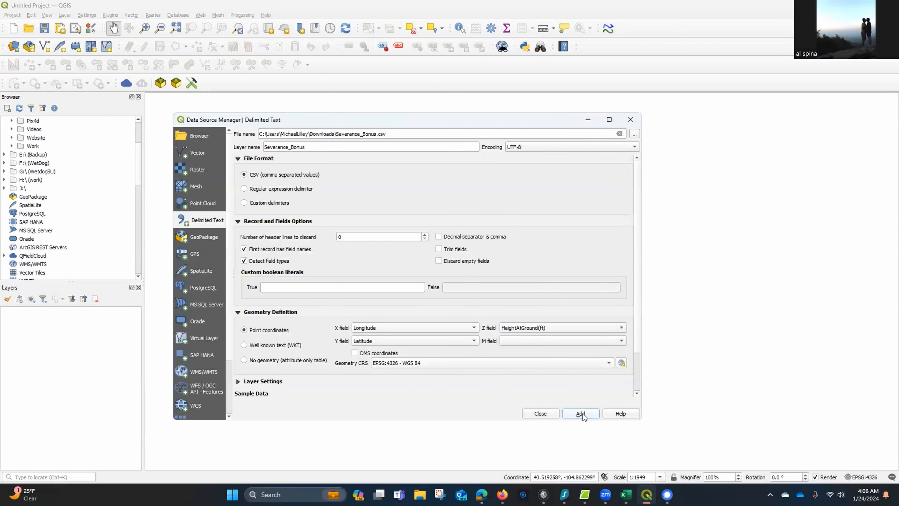
{"action": "left_click", "coordinate": [540, 414]}
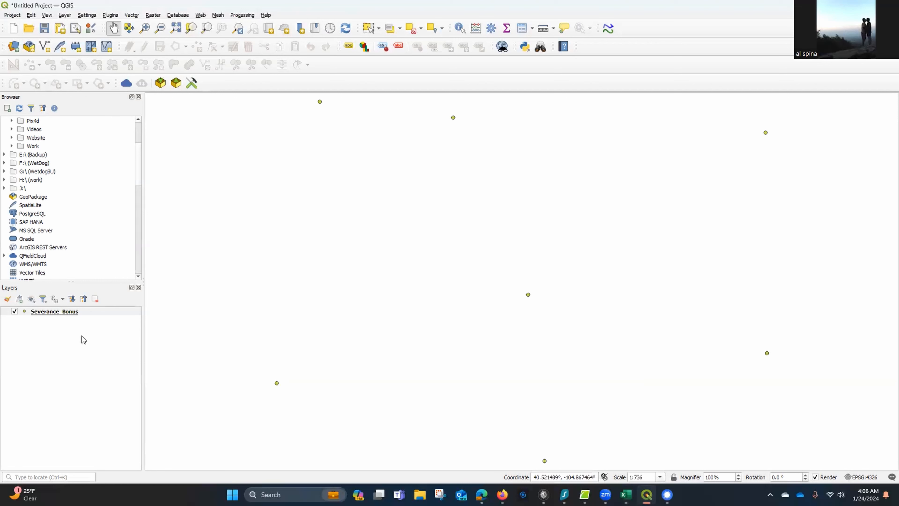
Step: Add the Bing XYZ tile basemap to the project beneath the Severance_Bonus layer
{"action": "scroll", "coordinate": [65, 253], "scroll_direction": "down", "scroll_amount": 1}
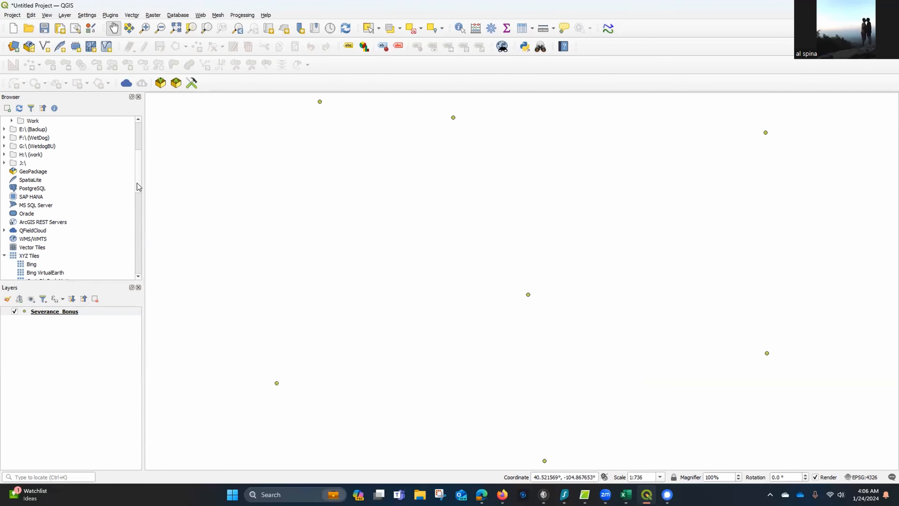
{"action": "scroll", "coordinate": [136, 194], "scroll_direction": "down", "scroll_amount": 1}
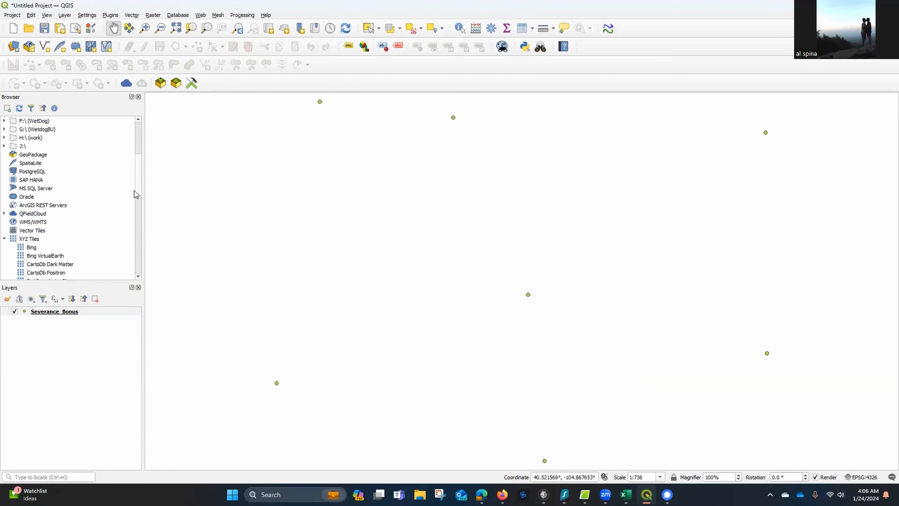
{"action": "left_click", "coordinate": [32, 248]}
{"action": "left_click_drag", "start_coordinate": [32, 248], "coordinate": [50, 311]}
{"action": "left_click", "coordinate": [46, 321]}
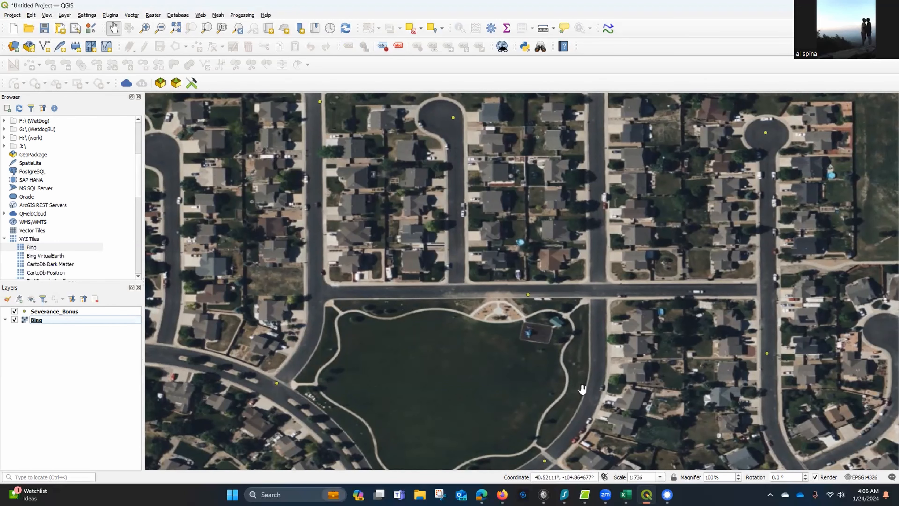
Step: Change the symbol colour of the Severance_Bonus points to red
{"action": "scroll", "coordinate": [582, 389], "scroll_direction": "down", "scroll_amount": 1}
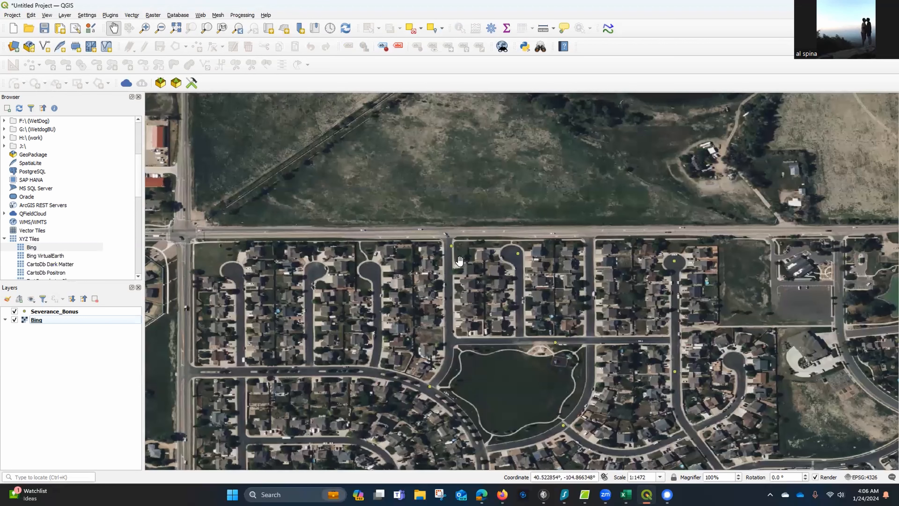
{"action": "right_click", "coordinate": [49, 313]}
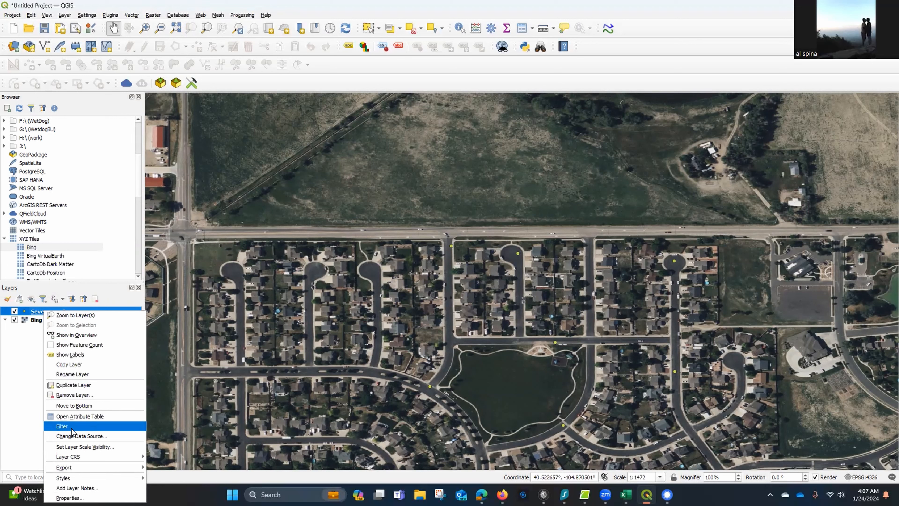
{"action": "mouse_move", "coordinate": [68, 478]}
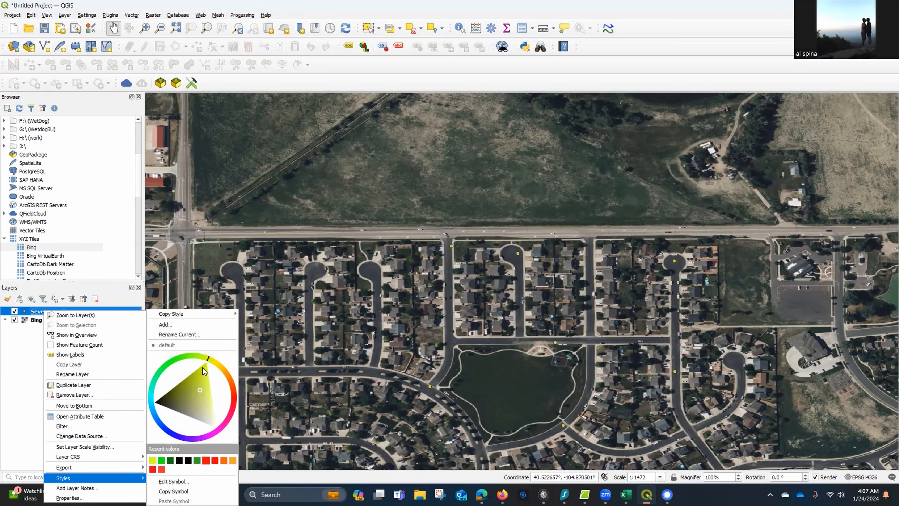
{"action": "left_click", "coordinate": [233, 406]}
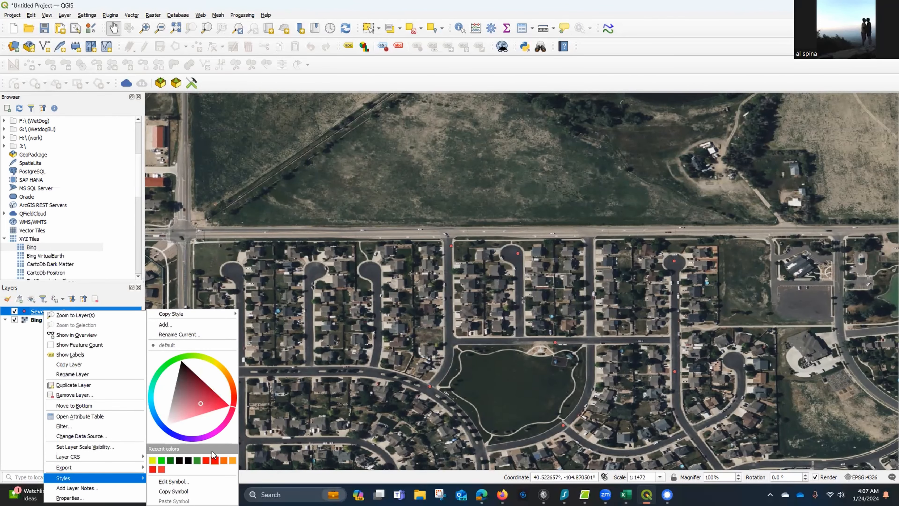
{"action": "key", "text": "Escape"}
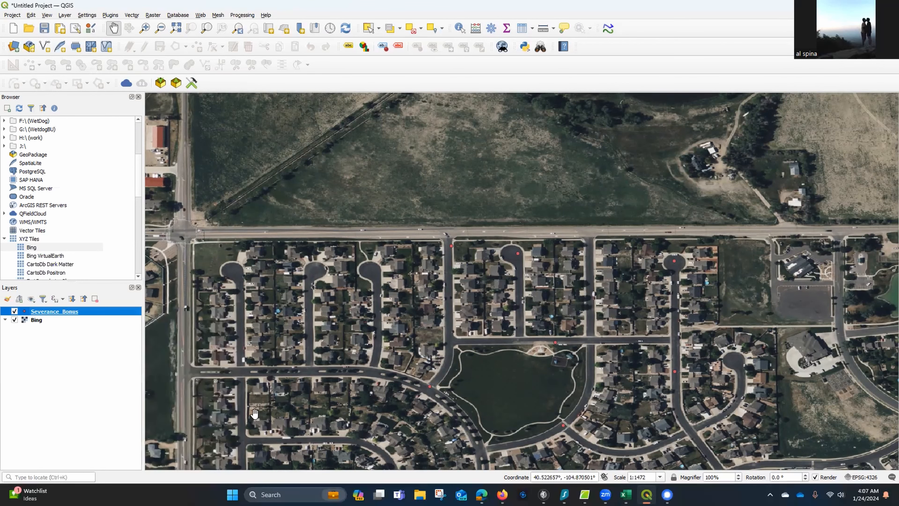
{"action": "scroll", "coordinate": [507, 359], "scroll_direction": "up", "scroll_amount": 1}
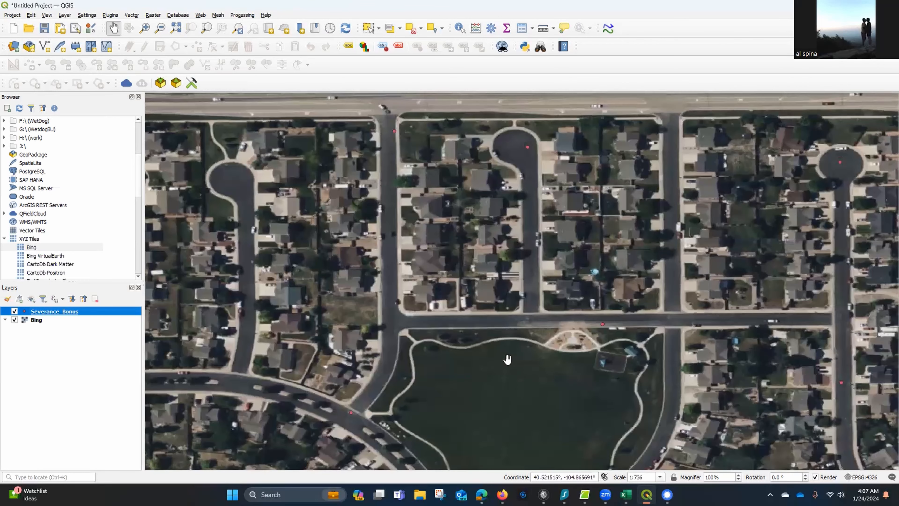
{"action": "left_click_drag", "start_coordinate": [564, 375], "coordinate": [498, 371]}
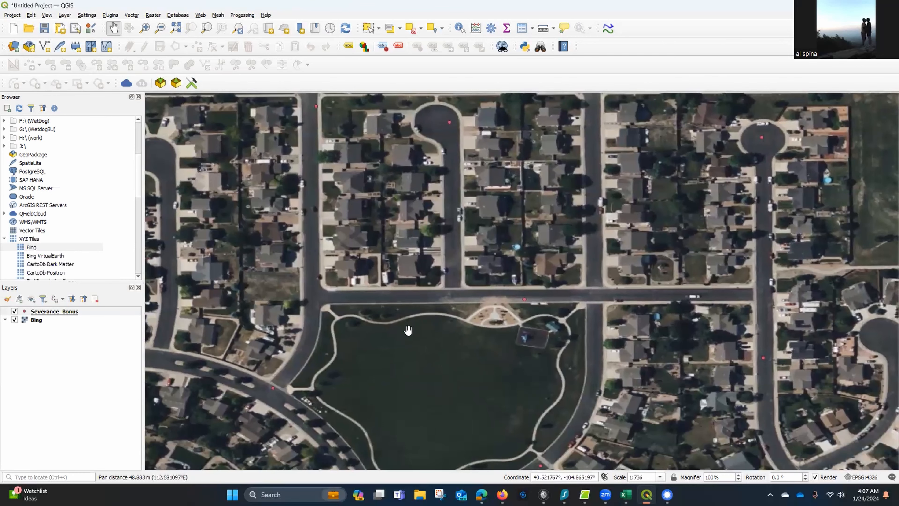
{"action": "scroll", "coordinate": [436, 330], "scroll_direction": "down", "scroll_amount": 1}
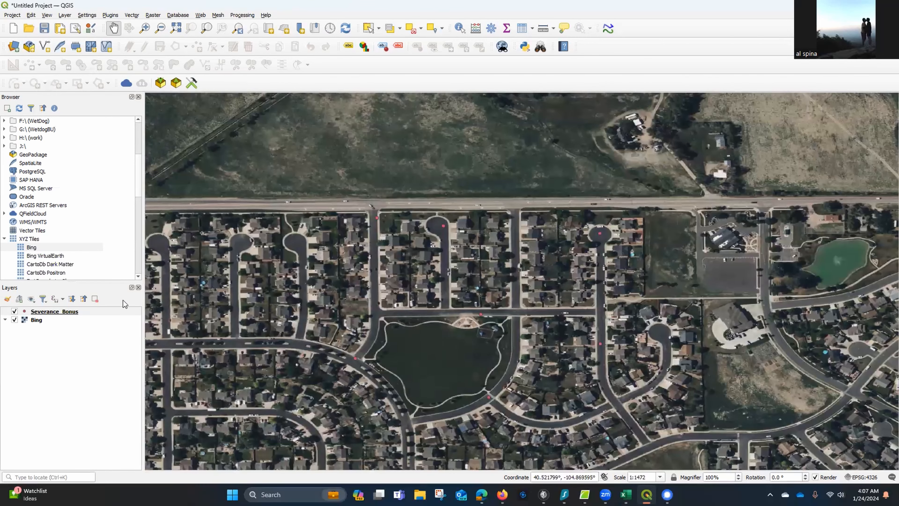
Step: Start exporting all Severance_Bonus features as a CSV file with the file name Test31
{"action": "left_click", "coordinate": [54, 312]}
{"action": "right_click", "coordinate": [55, 315]}
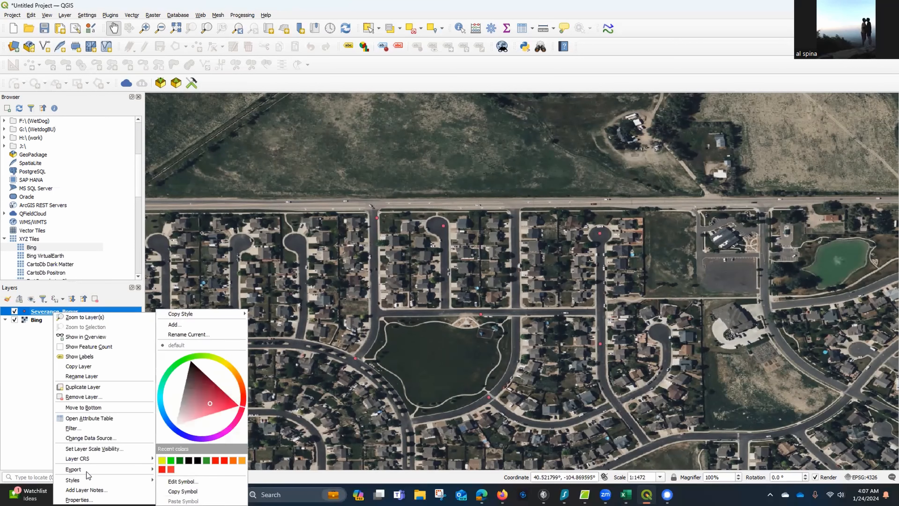
{"action": "mouse_move", "coordinate": [102, 474]}
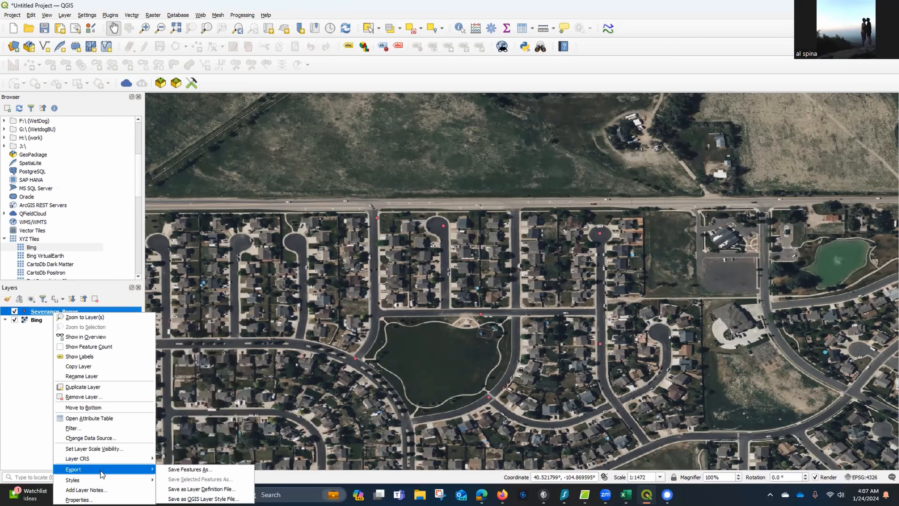
{"action": "left_click", "coordinate": [183, 471]}
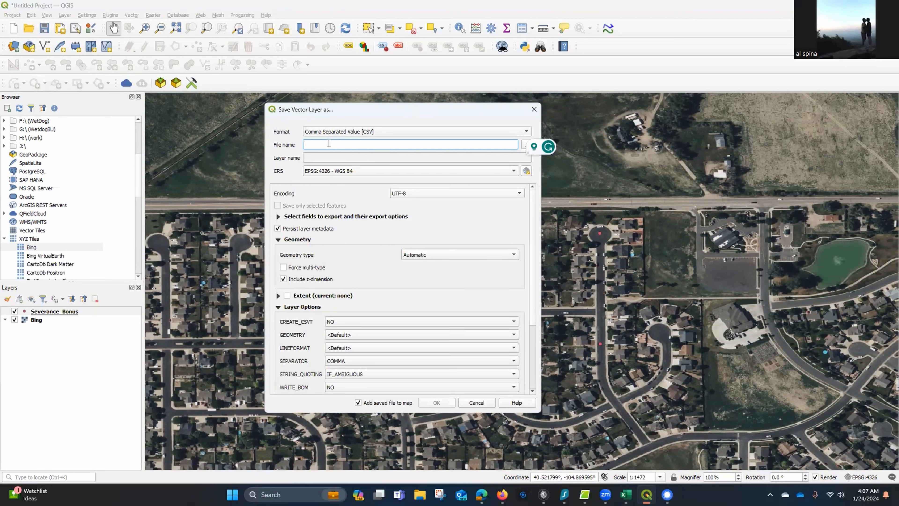
{"action": "type", "text": "Test321"}
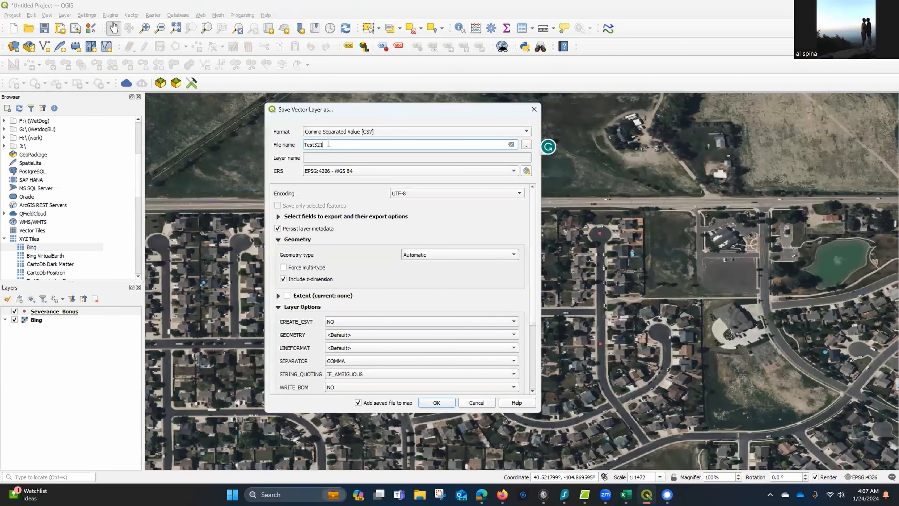
{"action": "key", "text": "BackSpace"}
{"action": "type", "text": "1"}
Step: Choose the Downloads folder as the save location for the Test31 CSV export
{"action": "left_click", "coordinate": [526, 144]}
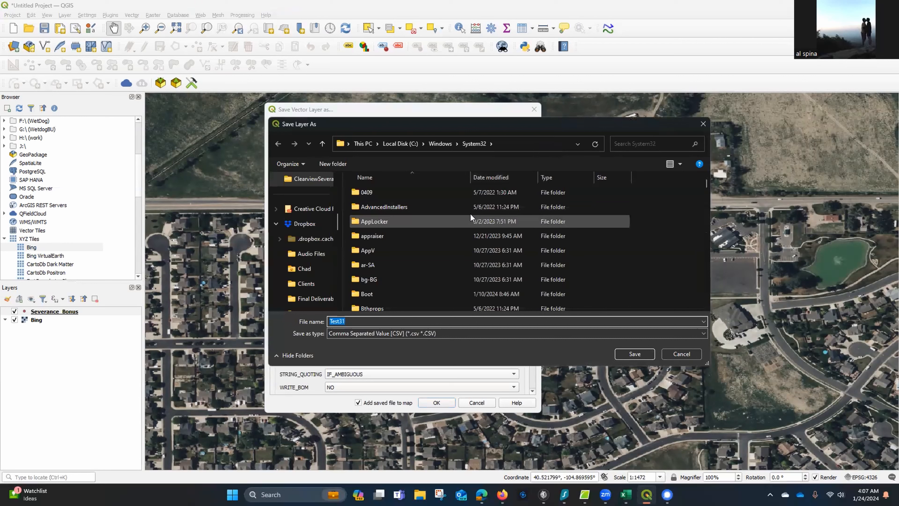
{"action": "scroll", "coordinate": [313, 256], "scroll_direction": "up", "scroll_amount": 3}
{"action": "scroll", "coordinate": [313, 256], "scroll_direction": "up", "scroll_amount": 3}
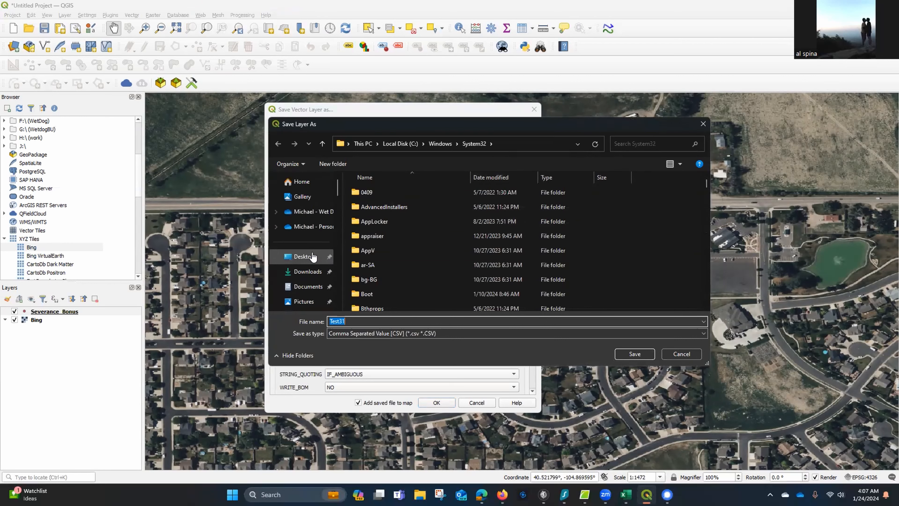
{"action": "left_click", "coordinate": [302, 273]}
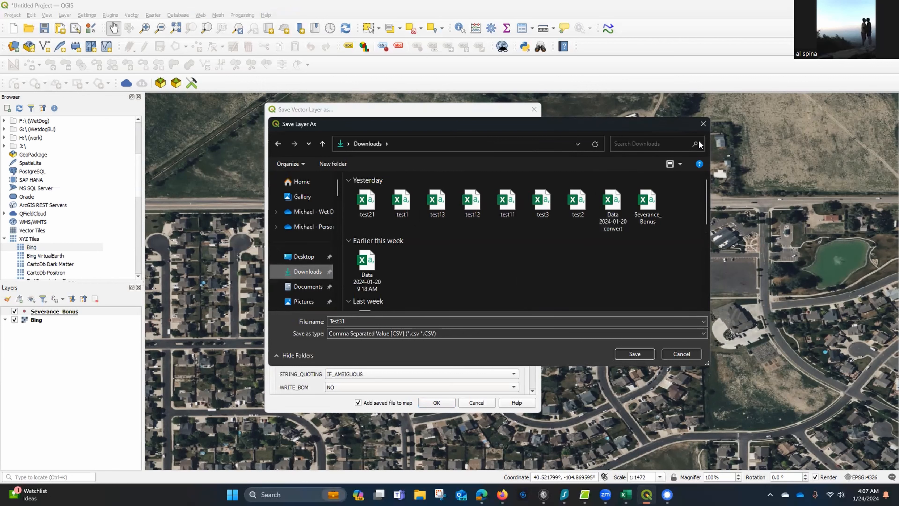
{"action": "left_click", "coordinate": [635, 354]}
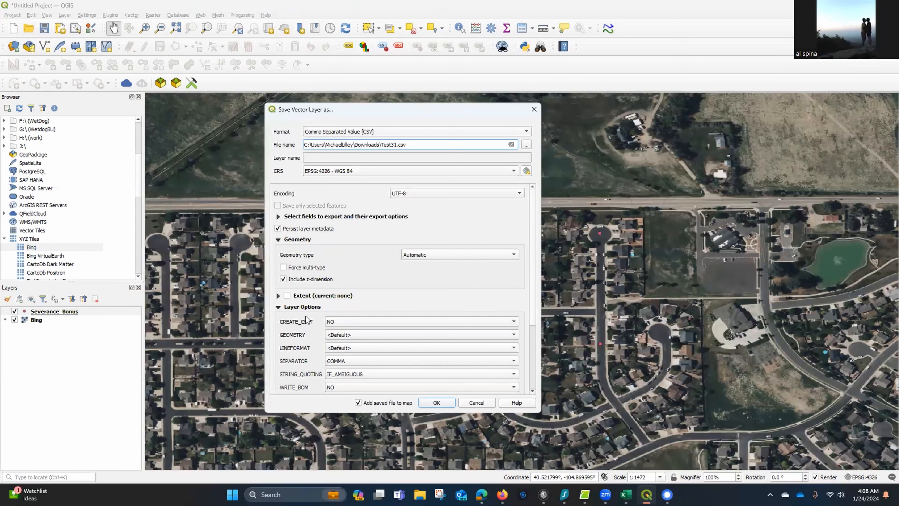
Step: Export the layer with CRS EPSG:6430 - NAD83(2011) / Colorado North (ftUS) and its geometry written AS_XYZ
{"action": "left_click", "coordinate": [369, 174]}
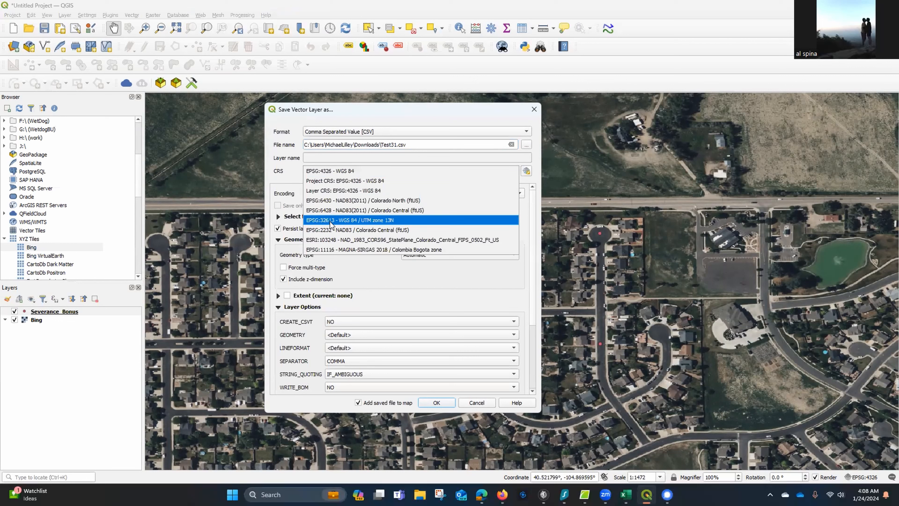
{"action": "left_click", "coordinate": [343, 203]}
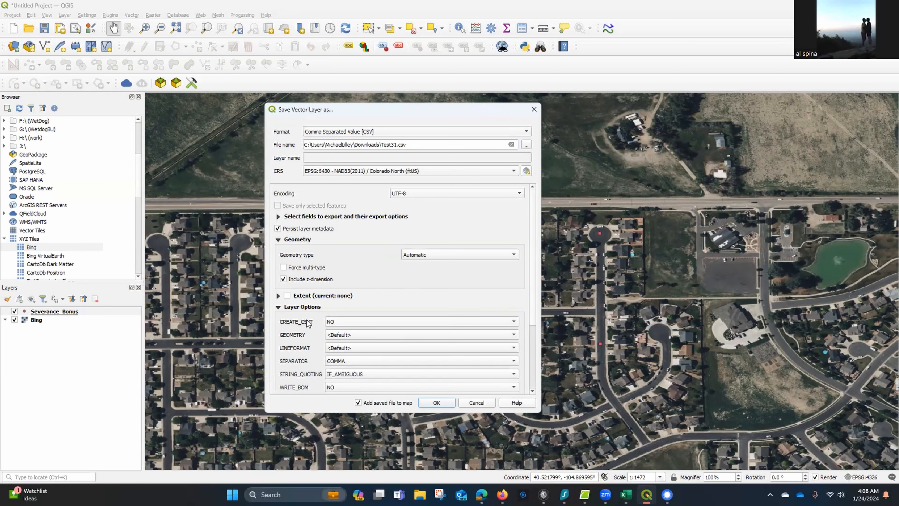
{"action": "left_click", "coordinate": [349, 336]}
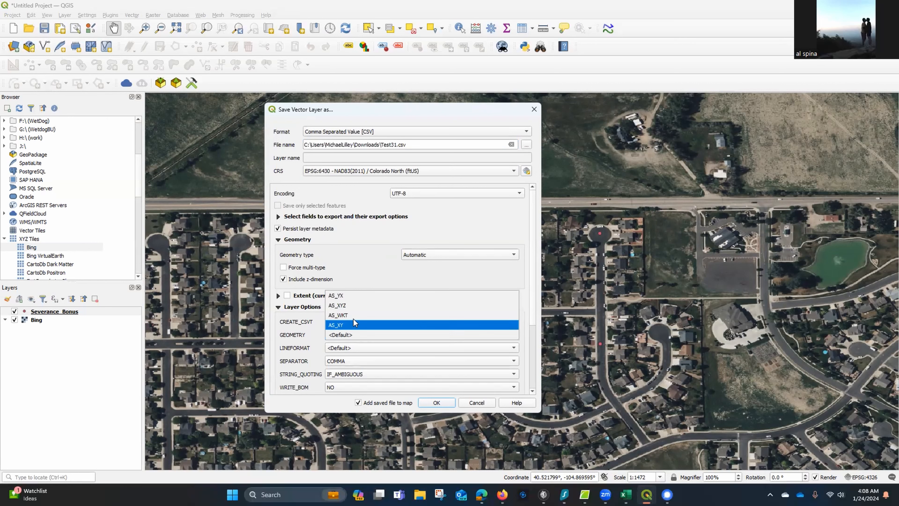
{"action": "left_click", "coordinate": [342, 306]}
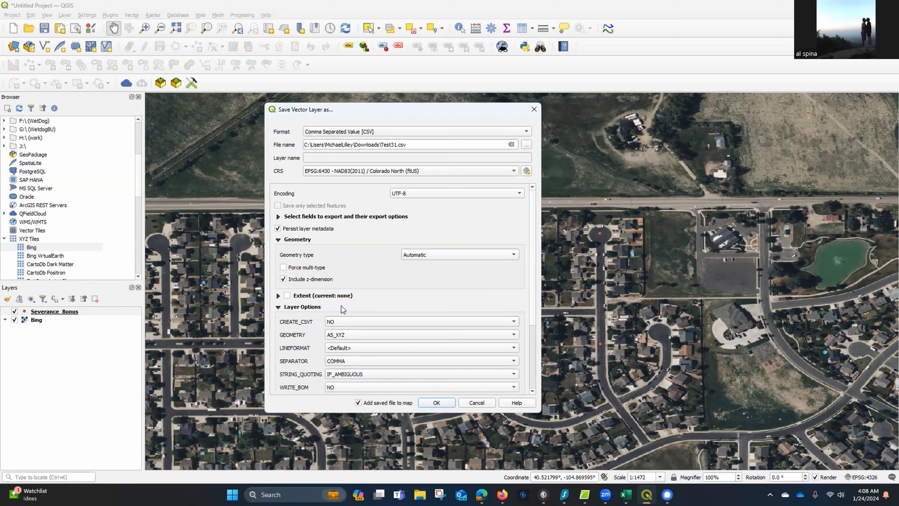
{"action": "left_click", "coordinate": [434, 403]}
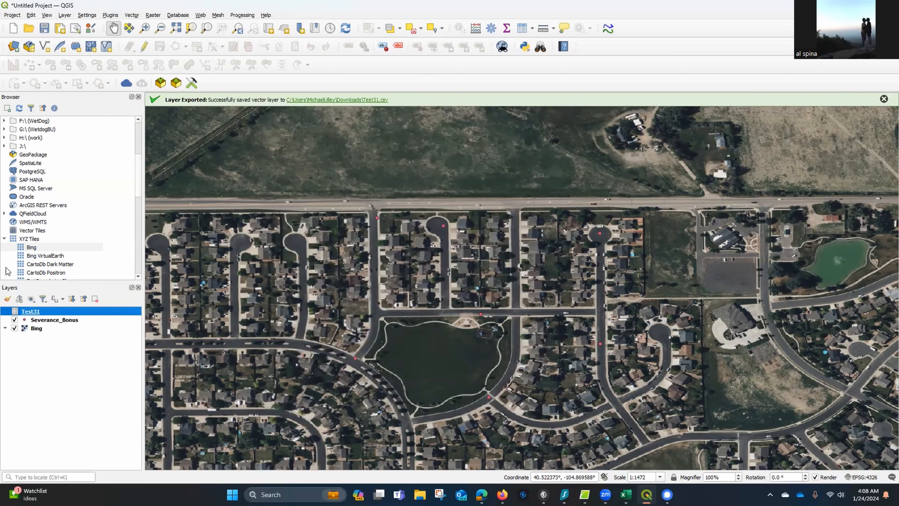
Step: Set up a CSV export of the Test31 layer named Test32, with CRS EPSG:6430 - NAD83(2011) / Colorado North (ftUS) and geometry AS_XYZ
{"action": "right_click", "coordinate": [30, 314]}
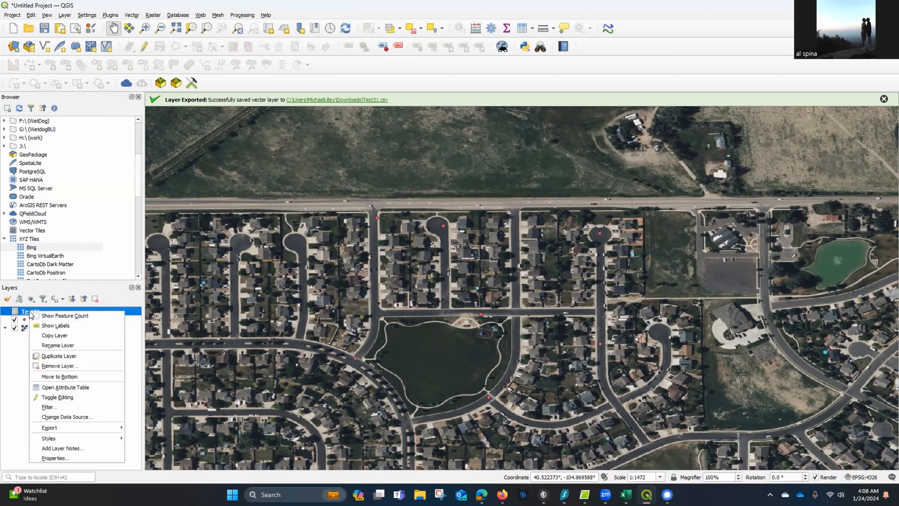
{"action": "mouse_move", "coordinate": [54, 429]}
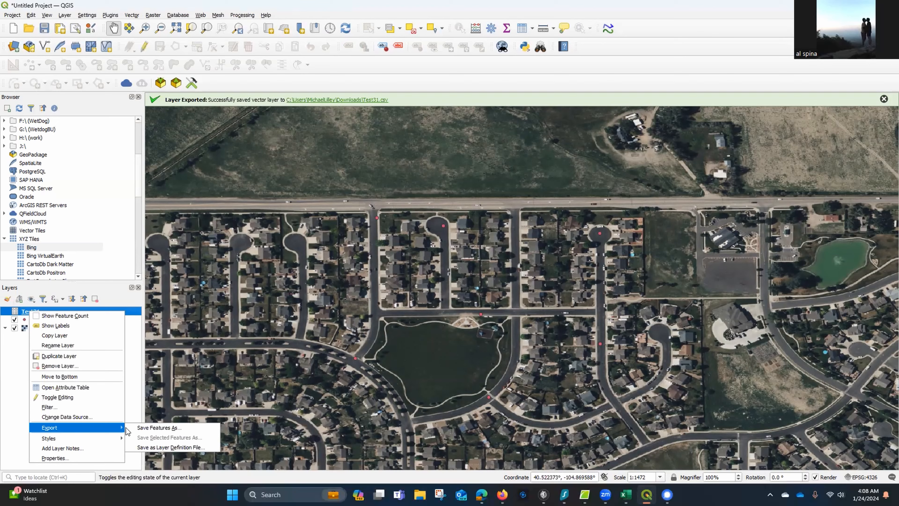
{"action": "left_click", "coordinate": [143, 428]}
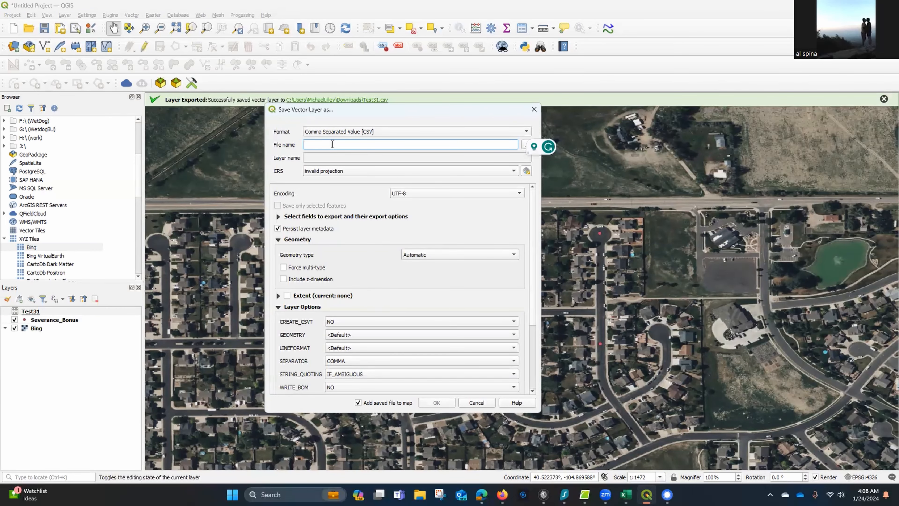
{"action": "type", "text": "Test"}
{"action": "left_click", "coordinate": [364, 171]}
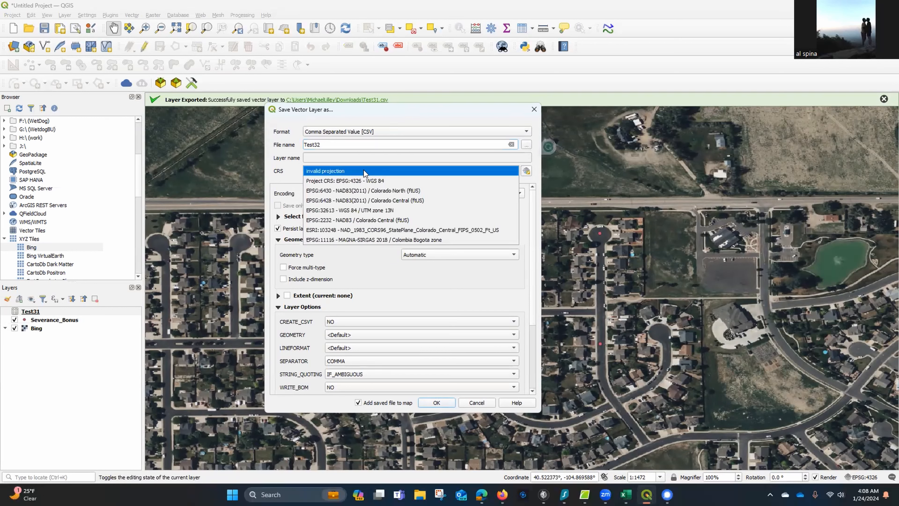
{"action": "left_click", "coordinate": [335, 191]}
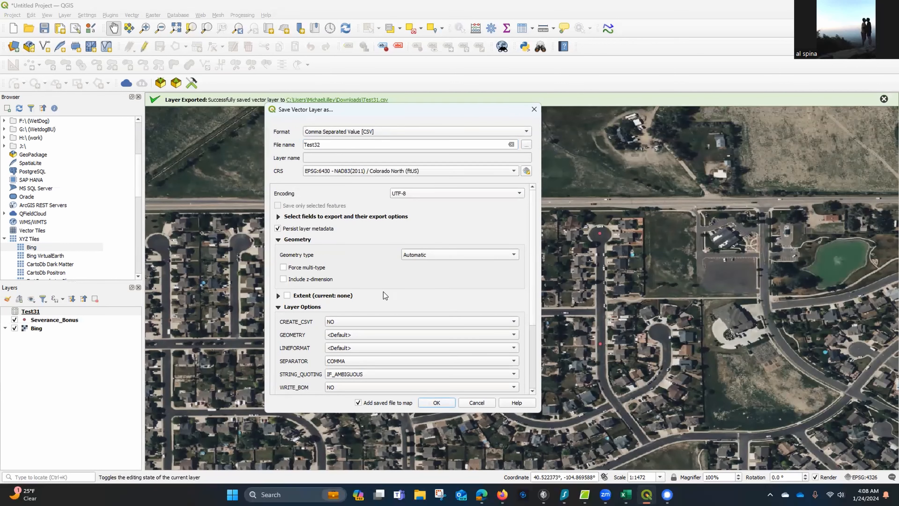
{"action": "left_click", "coordinate": [340, 335]}
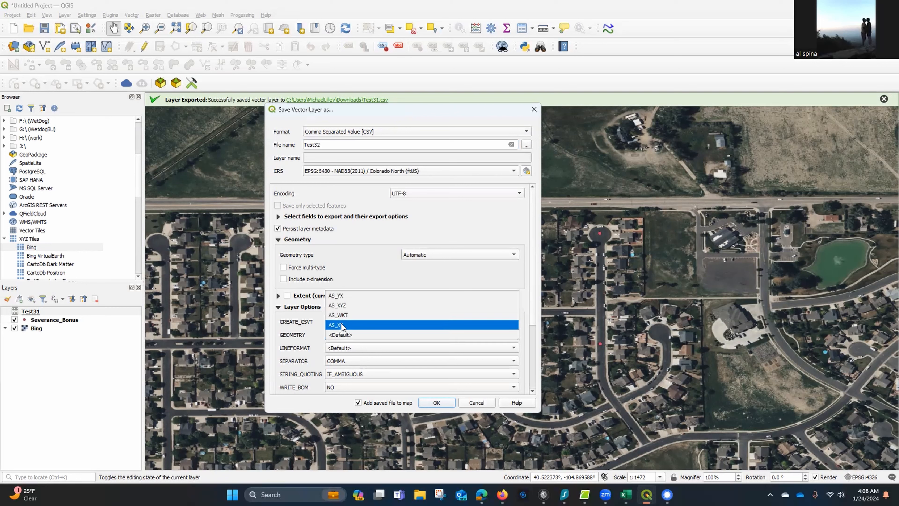
{"action": "left_click", "coordinate": [340, 305]}
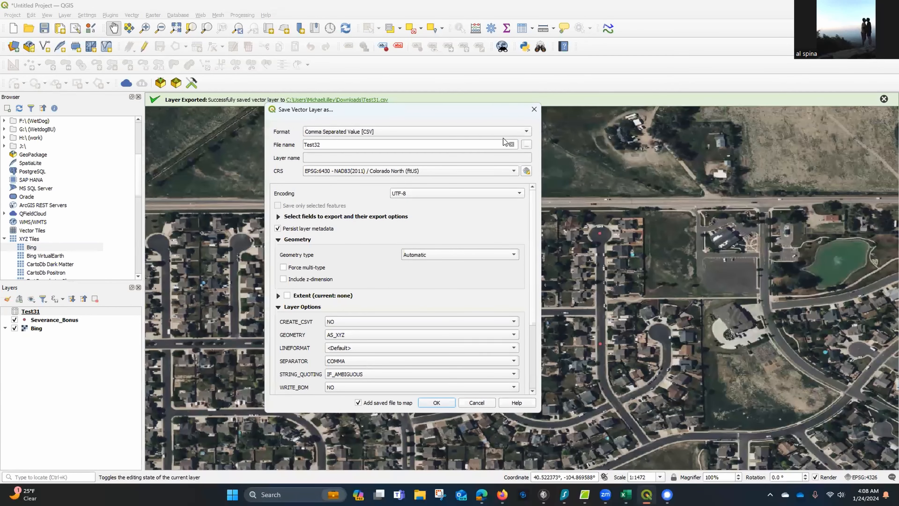
Step: Choose the Downloads folder as the save location for Test32 and run the export
{"action": "left_click", "coordinate": [527, 145]}
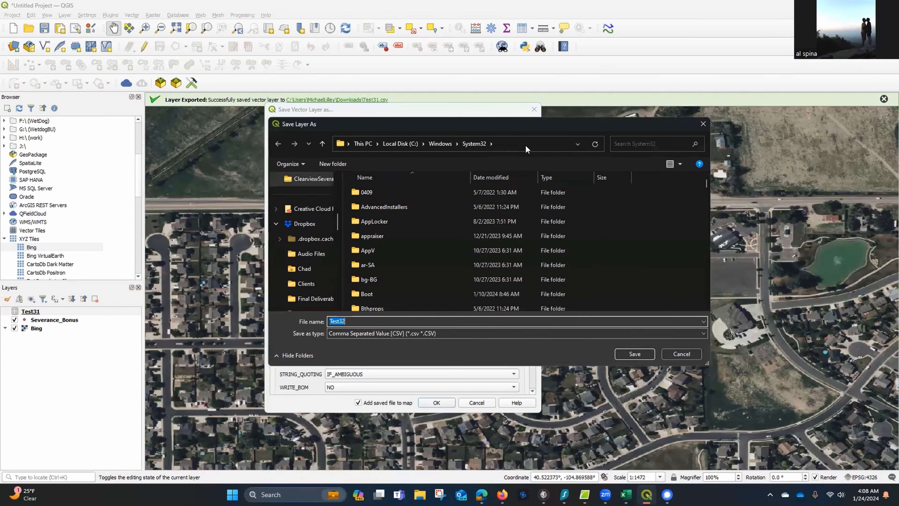
{"action": "scroll", "coordinate": [314, 235], "scroll_direction": "up", "scroll_amount": 5}
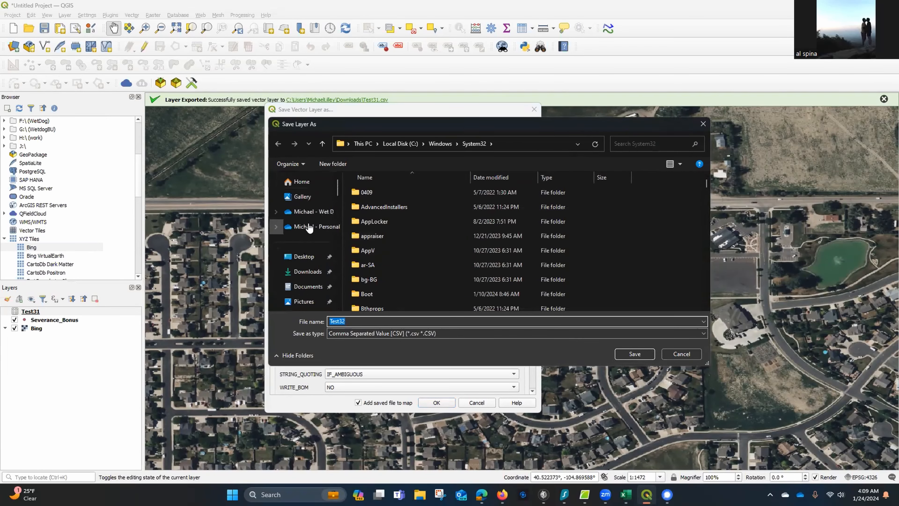
{"action": "left_click", "coordinate": [308, 271]}
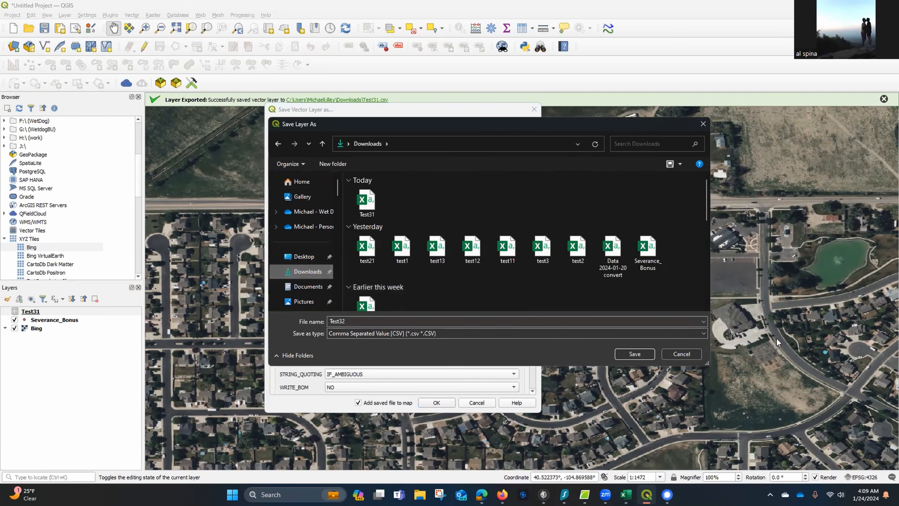
{"action": "left_click", "coordinate": [640, 355]}
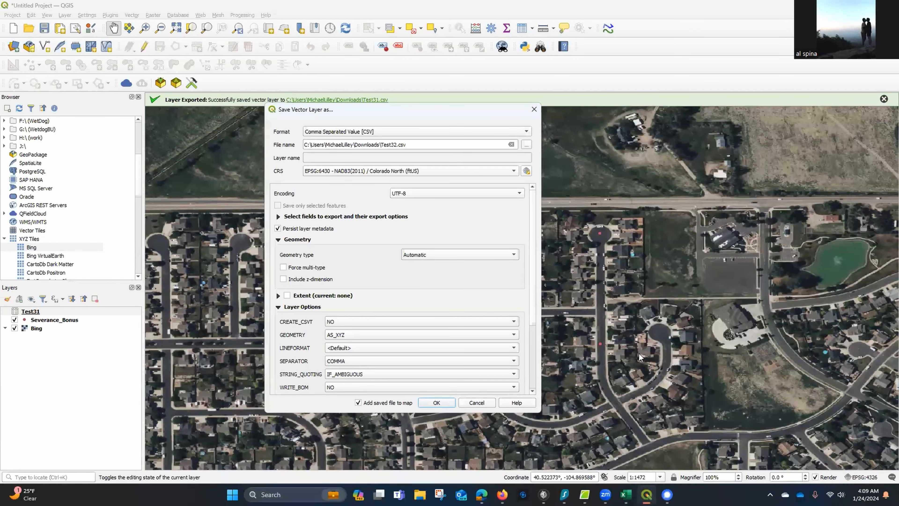
{"action": "left_click", "coordinate": [429, 403]}
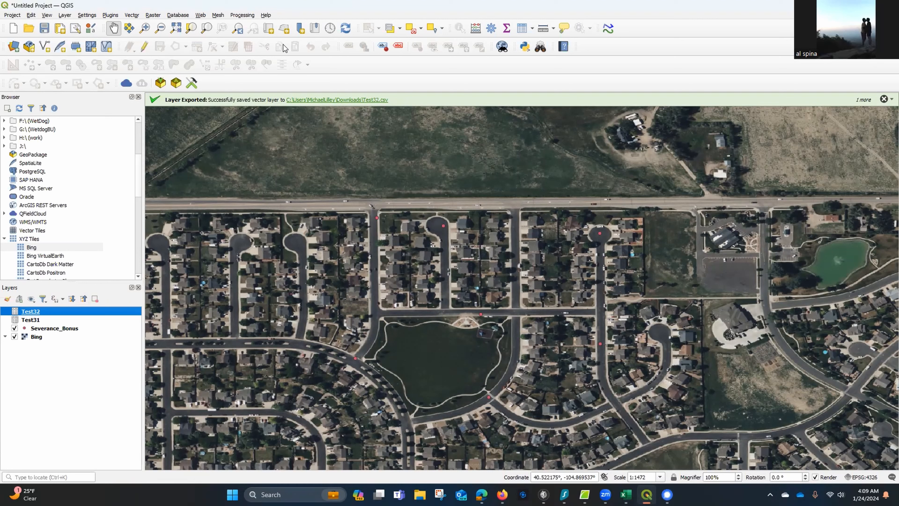
Step: Open the exported Test31 CSV in Excel and compare it with the original Severance_Bonus sheet
{"action": "left_click", "coordinate": [420, 495]}
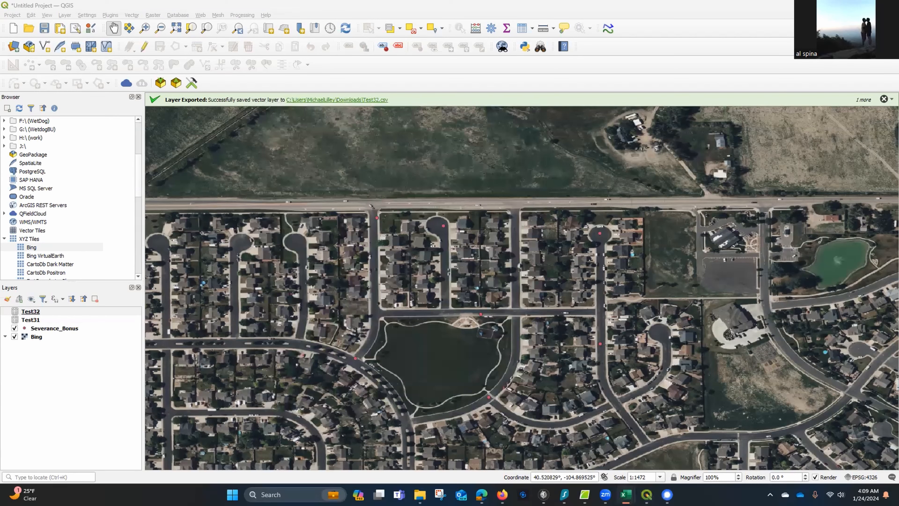
{"action": "left_click_drag", "start_coordinate": [898, 112], "coordinate": [526, 113]}
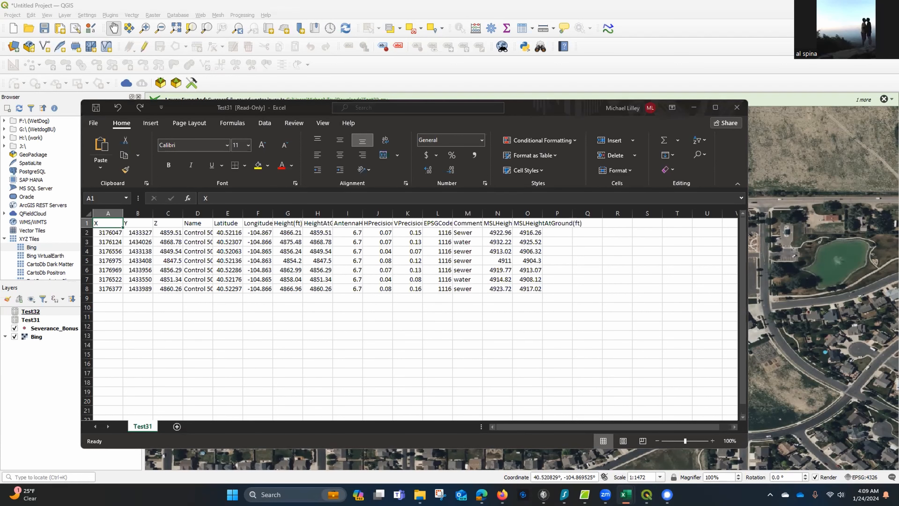
{"action": "left_click_drag", "start_coordinate": [898, 106], "coordinate": [553, 102]}
{"action": "mouse_move", "coordinate": [217, 105]}
{"action": "left_mouse_down"}
{"action": "mouse_move", "coordinate": [225, 101]}
{"action": "mouse_move", "coordinate": [209, 99]}
{"action": "left_mouse_up"}
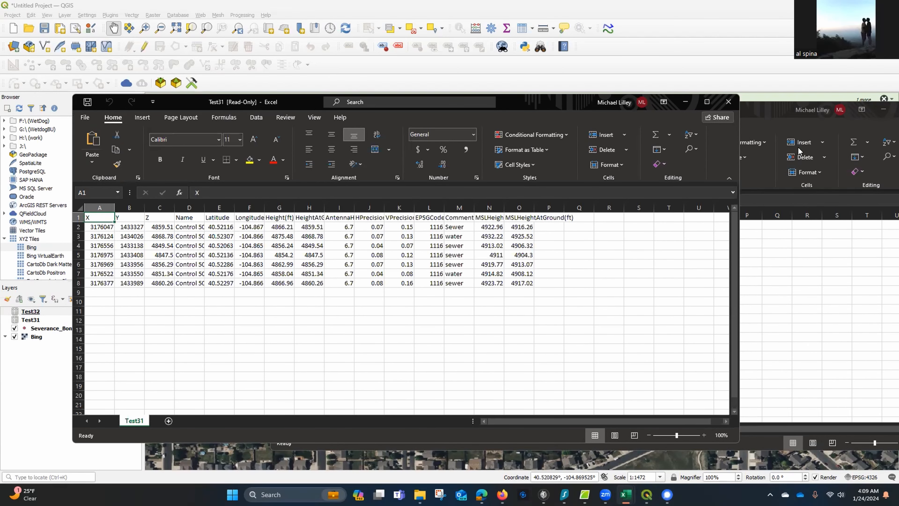
{"action": "left_click", "coordinate": [752, 114]}
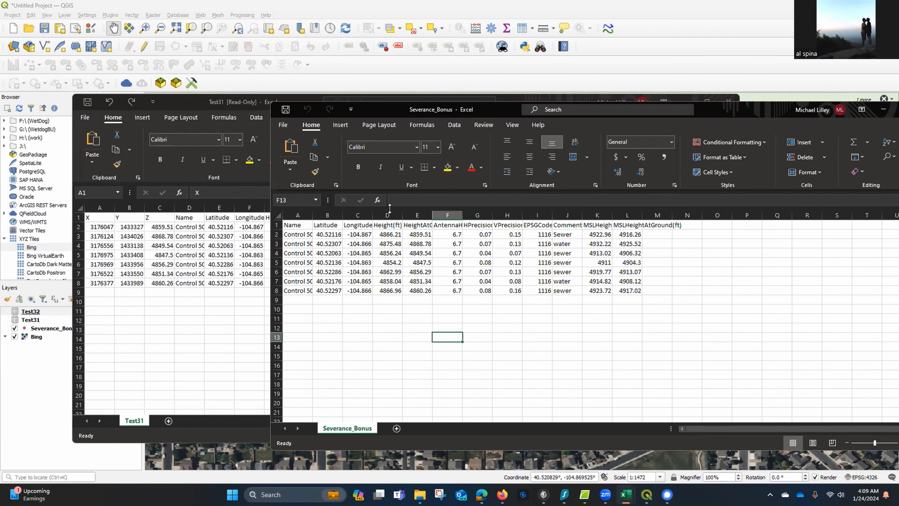
{"action": "left_click", "coordinate": [205, 104]}
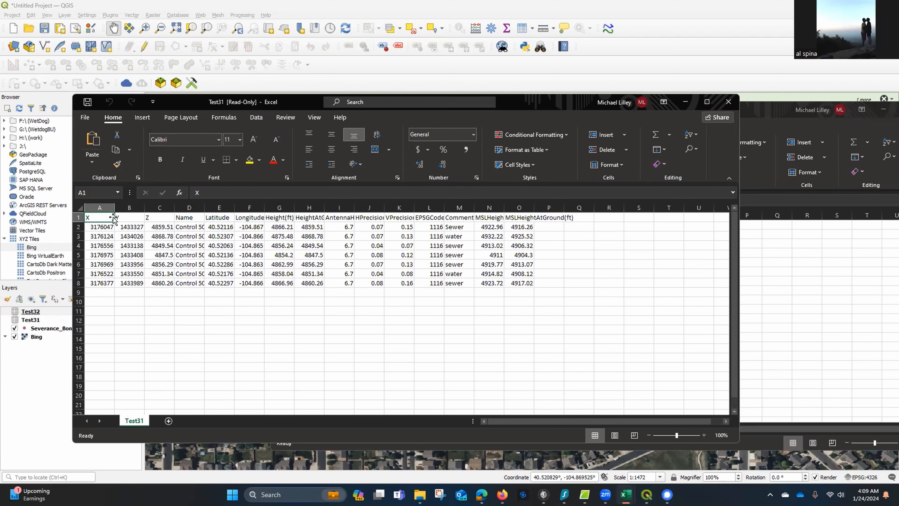
Step: Widen the X column in Test31 to show its decimals and clear the contents of cells D1:P9
{"action": "left_click_drag", "start_coordinate": [116, 206], "coordinate": [138, 205]}
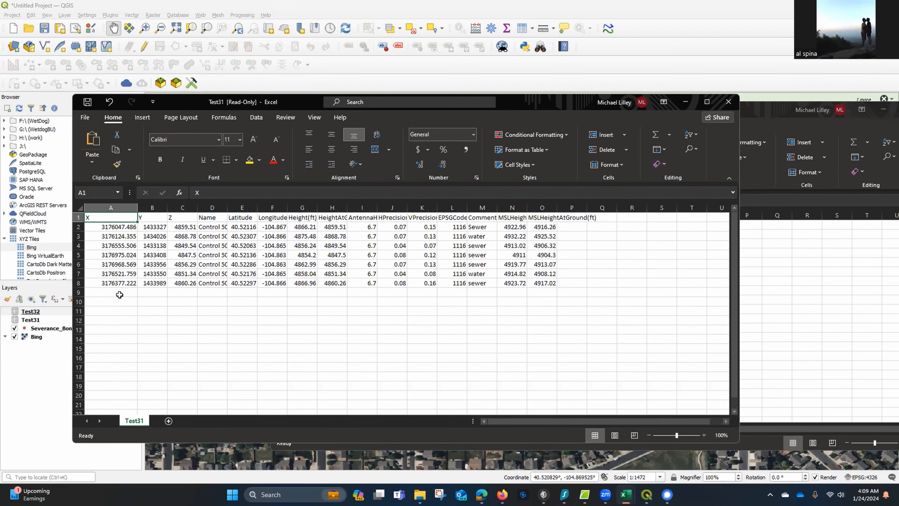
{"action": "left_click_drag", "start_coordinate": [139, 207], "coordinate": [124, 207]}
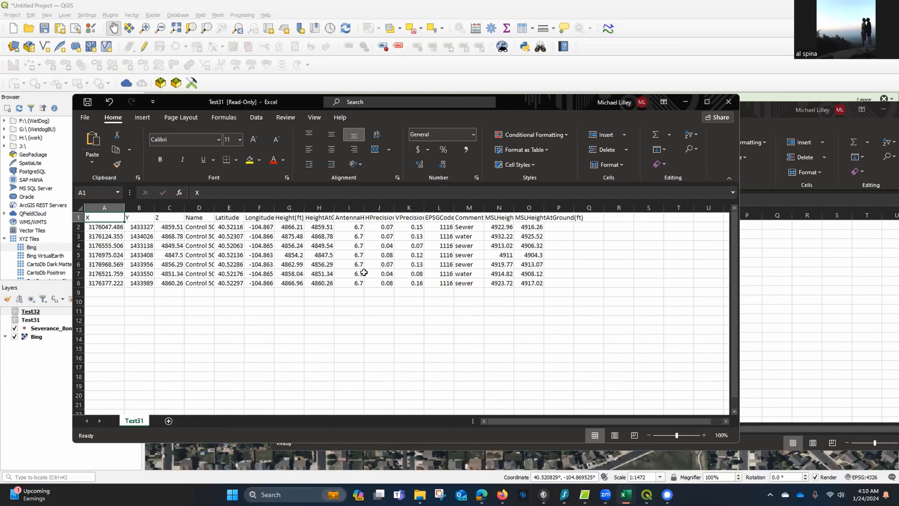
{"action": "left_click_drag", "start_coordinate": [203, 217], "coordinate": [574, 292]}
{"action": "key", "text": "Delete"}
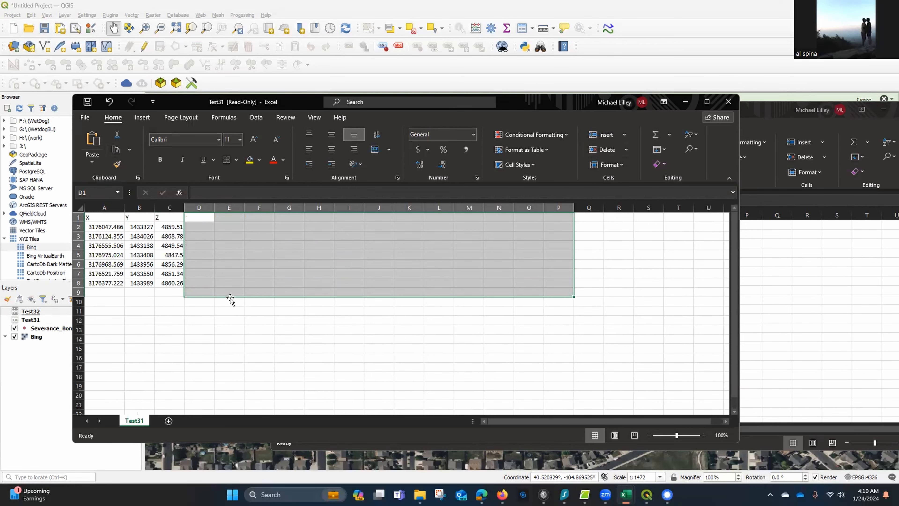
Step: Close QGIS and discard the unsaved project
{"action": "left_click", "coordinate": [39, 389]}
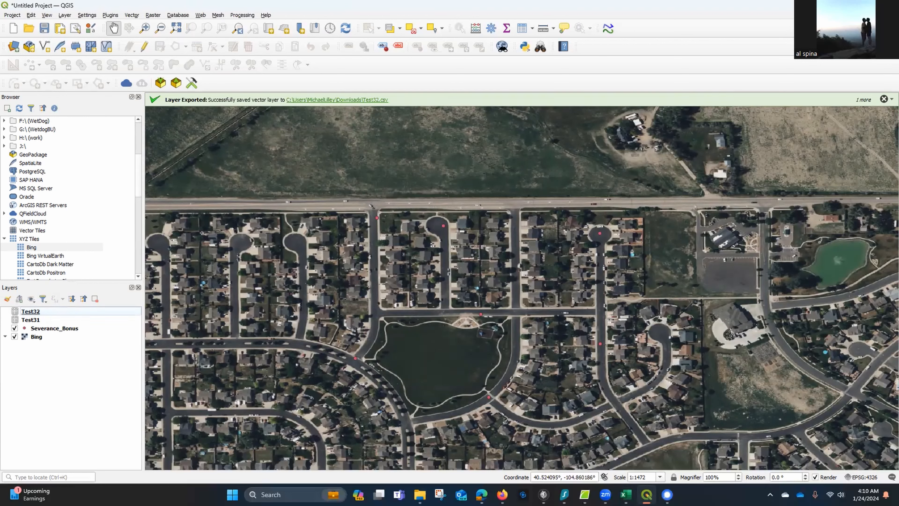
{"action": "left_click", "coordinate": [891, 6]}
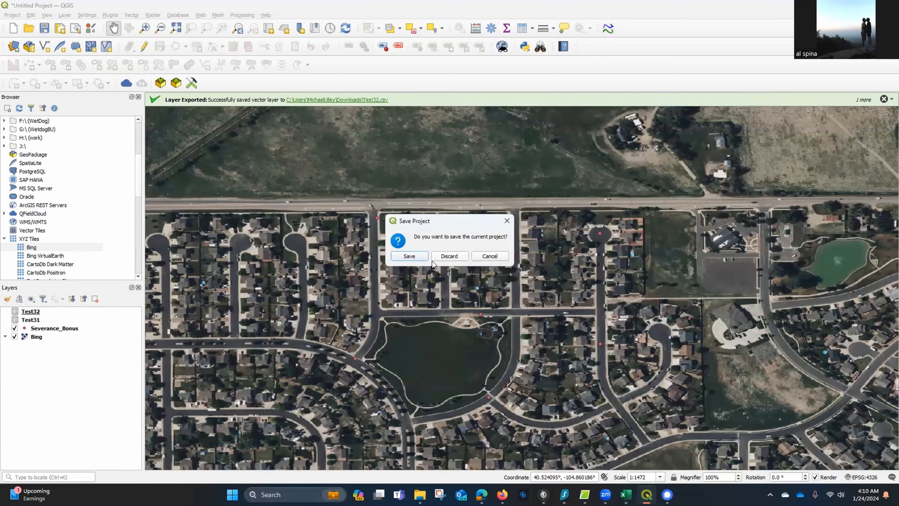
{"action": "left_click", "coordinate": [443, 256]}
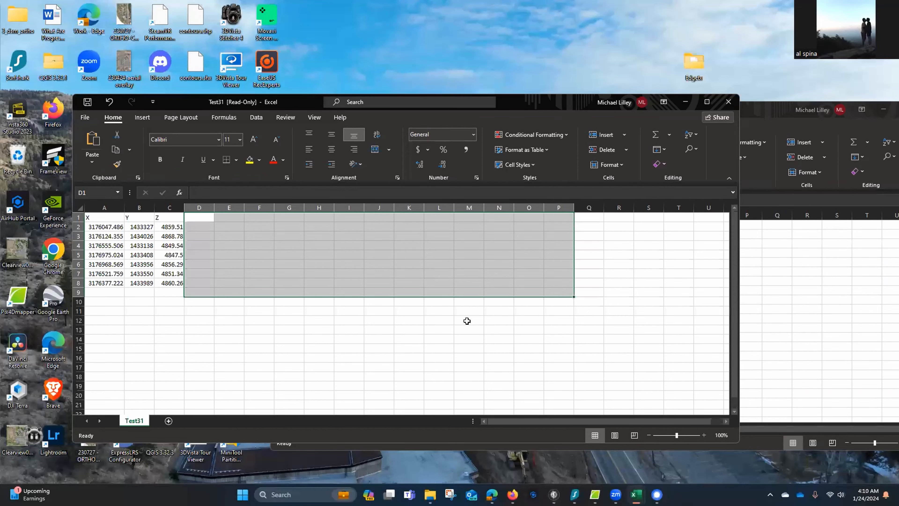
Step: Save the read-only Test31 workbook as a comma-delimited CSV named Sevbouns in the Downloads folder
{"action": "left_click", "coordinate": [87, 101]}
{"action": "left_click", "coordinate": [454, 276]}
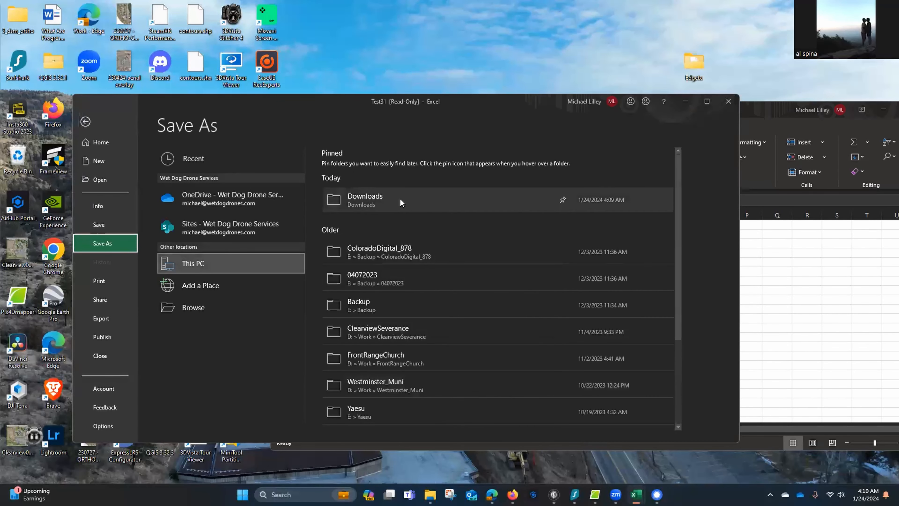
{"action": "left_click", "coordinate": [369, 201]}
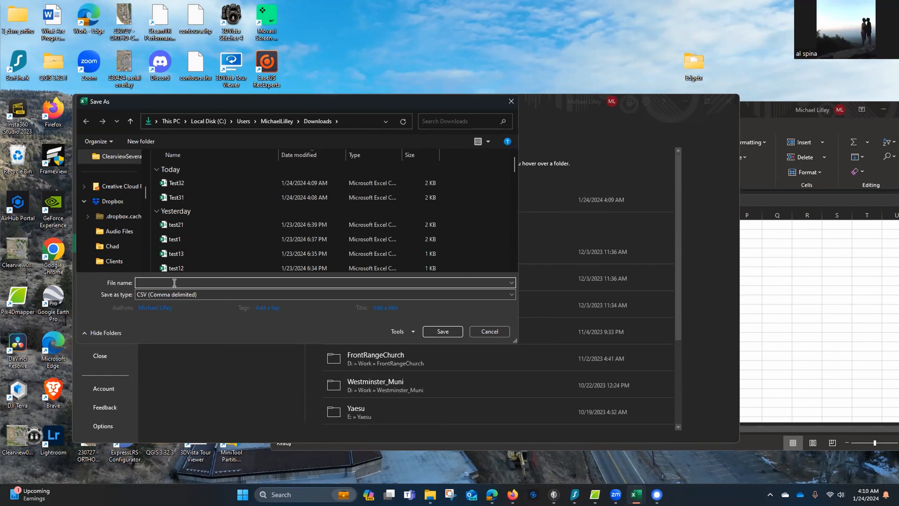
{"action": "type", "text": "Sev"}
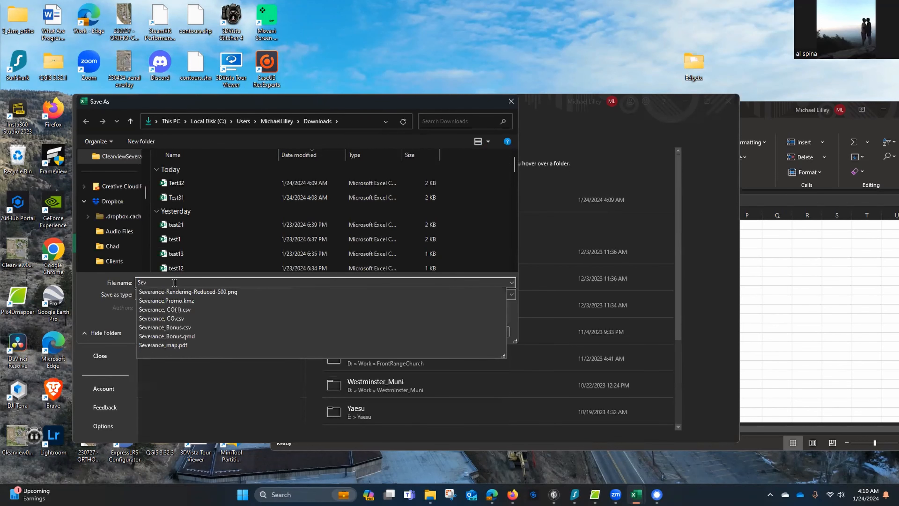
{"action": "type", "text": "bouns"}
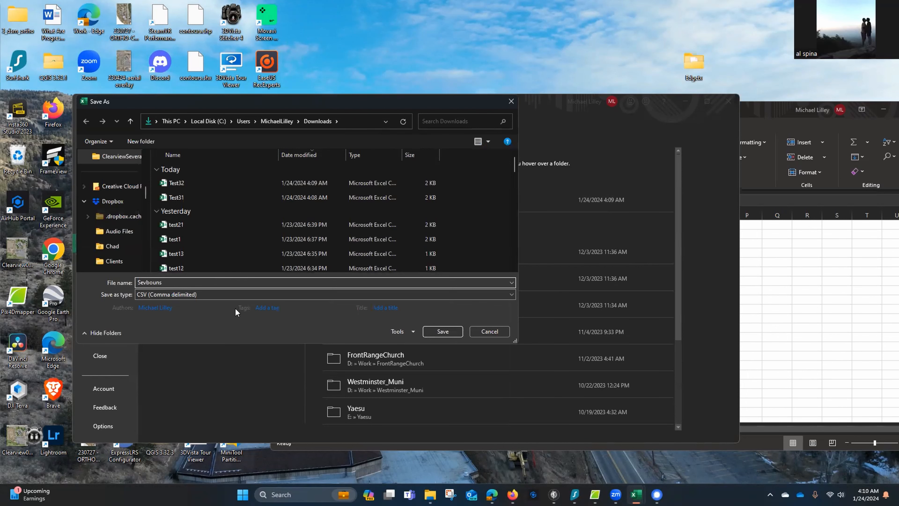
{"action": "left_click", "coordinate": [454, 336]}
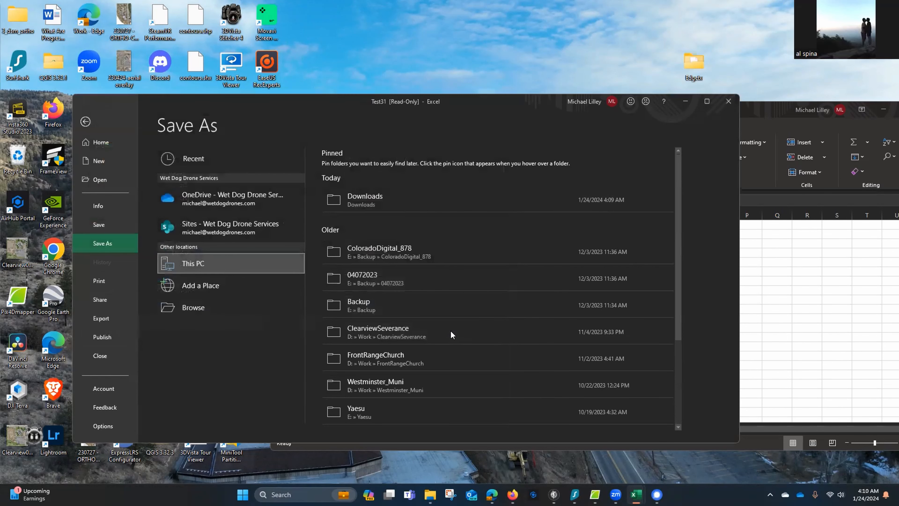
Step: Close the Sevbouns and Severance_Bonus workbooks
{"action": "left_click", "coordinate": [134, 229]}
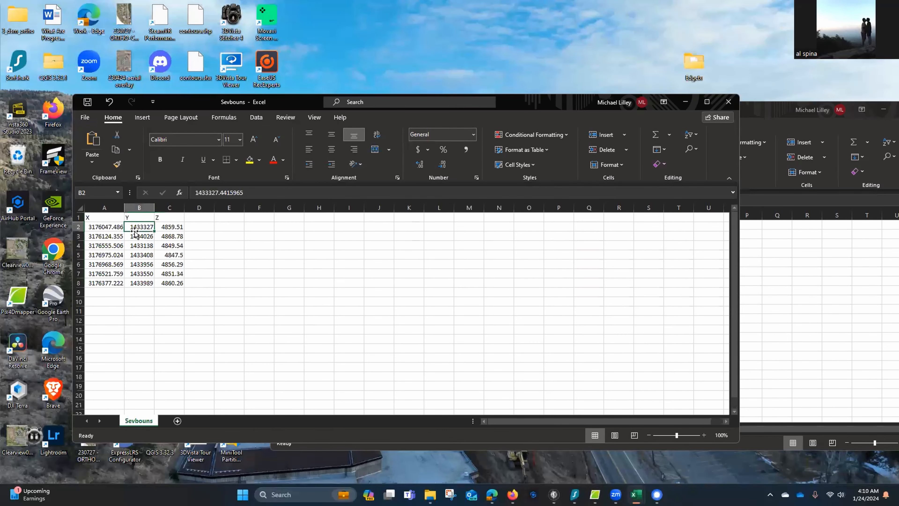
{"action": "left_click", "coordinate": [201, 234]}
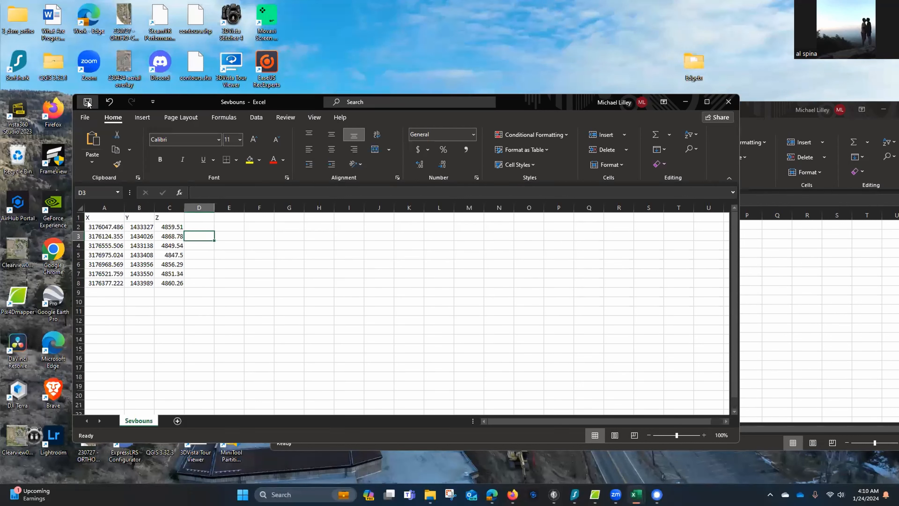
{"action": "left_click", "coordinate": [728, 102]}
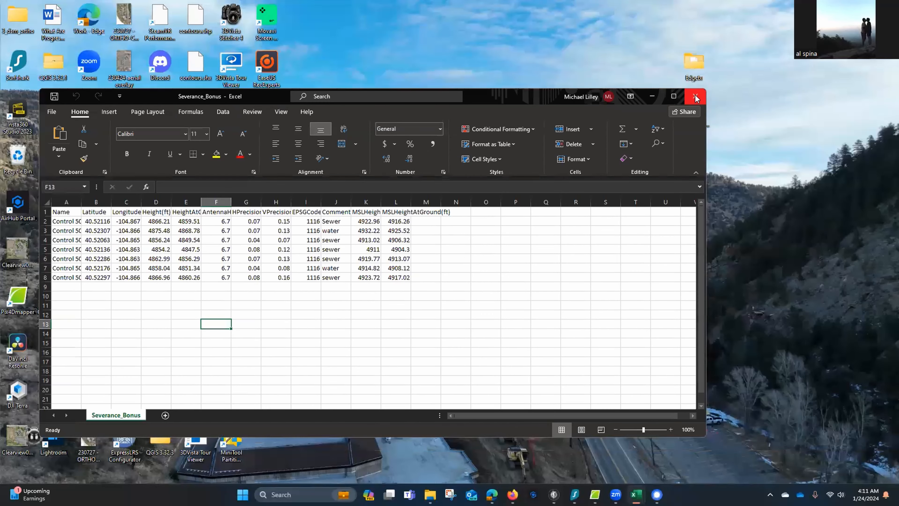
{"action": "left_click", "coordinate": [694, 95]}
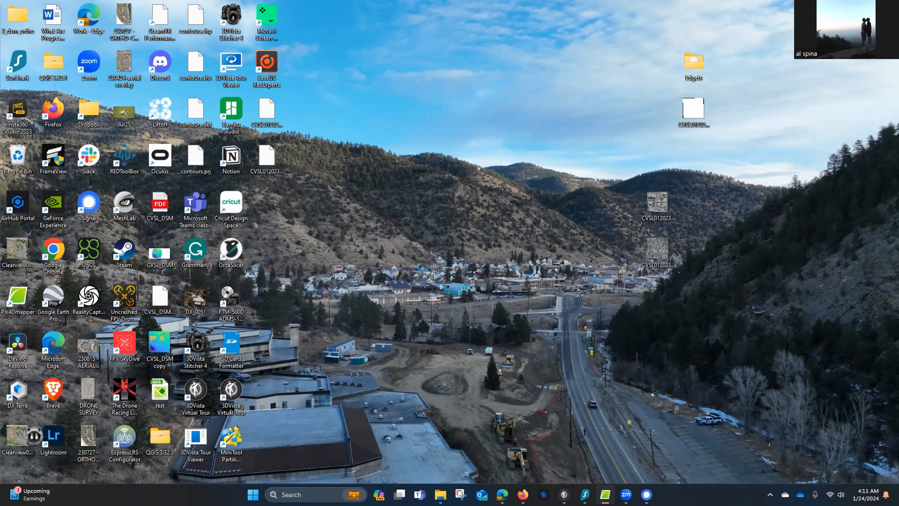
Step: Switch to Pix4Dmapper, maximize it, and disable the Point Cloud and Mesh and the DSM, Orthomosaic and Index processing steps
{"action": "left_click_drag", "start_coordinate": [765, 7], "coordinate": [765, 47]}
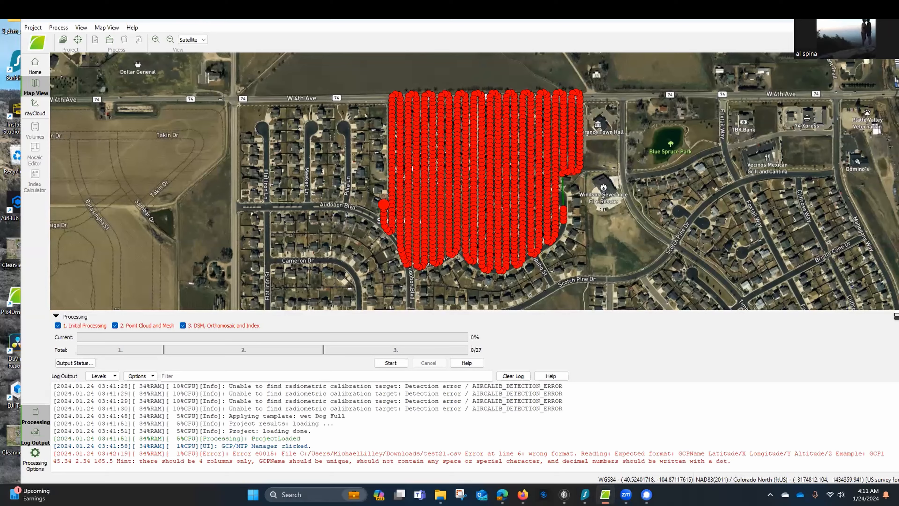
{"action": "key", "text": "super+Up"}
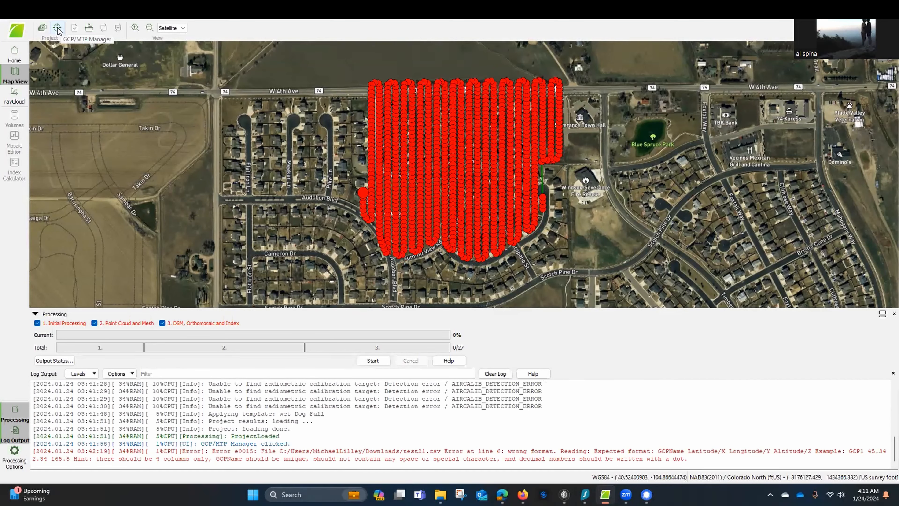
{"action": "left_click", "coordinate": [96, 323]}
{"action": "left_click", "coordinate": [164, 324]}
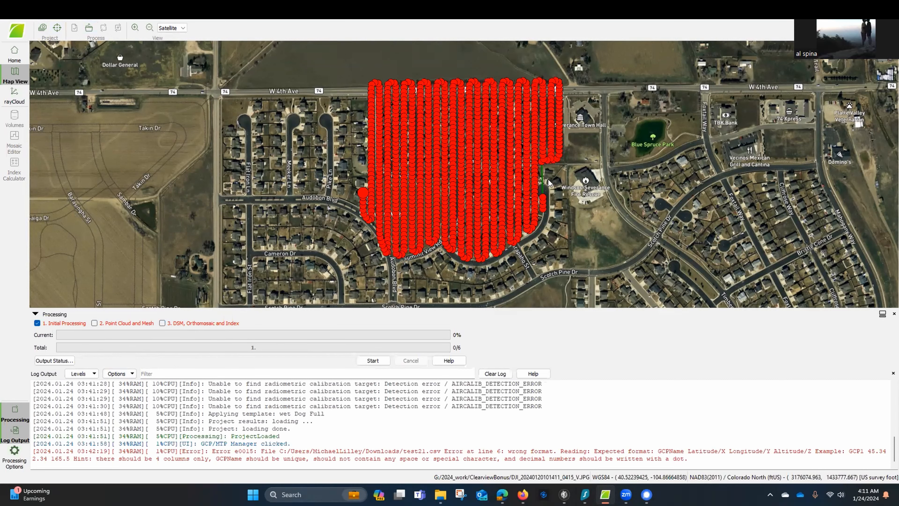
{"action": "scroll", "coordinate": [445, 175], "scroll_direction": "up", "scroll_amount": 4}
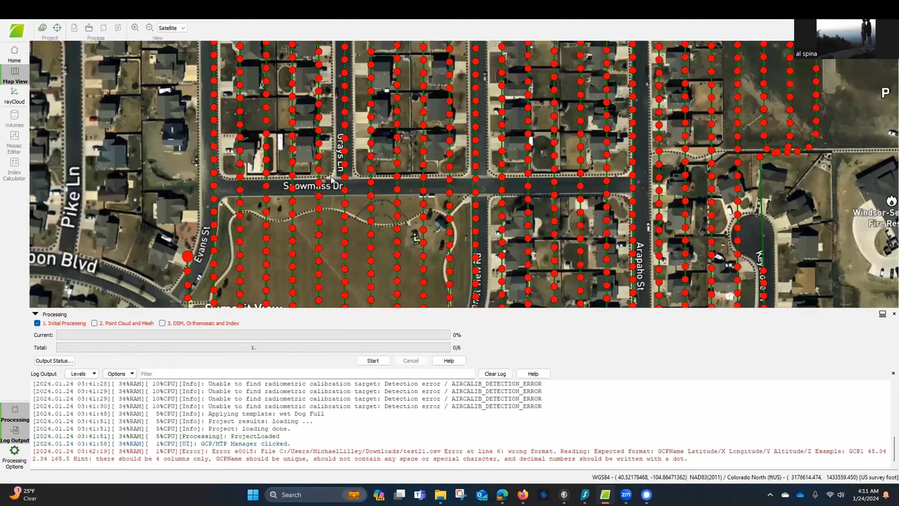
{"action": "left_click_drag", "start_coordinate": [224, 181], "coordinate": [295, 116]}
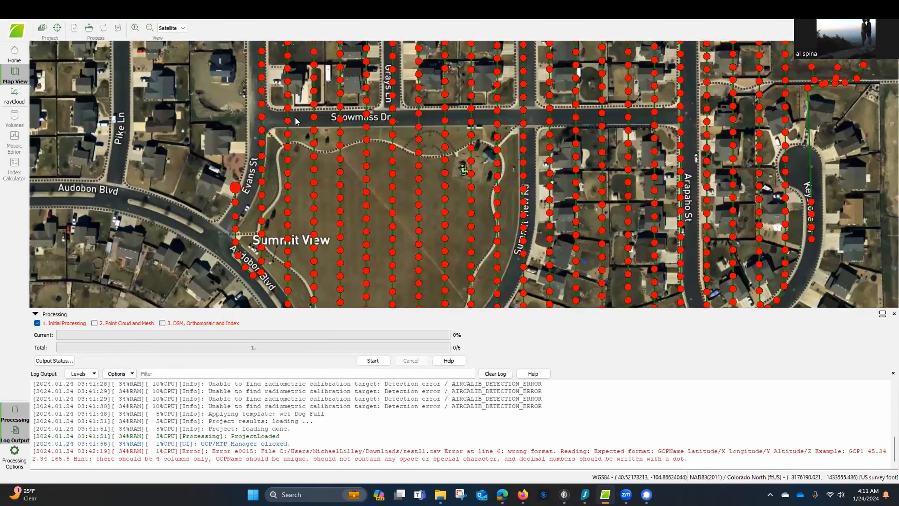
{"action": "left_click_drag", "start_coordinate": [212, 246], "coordinate": [110, 172]}
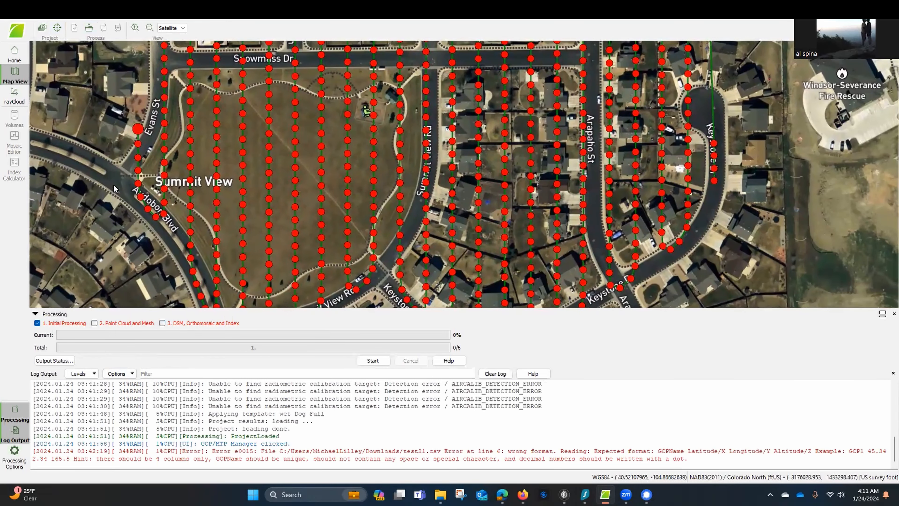
{"action": "left_click_drag", "start_coordinate": [543, 218], "coordinate": [547, 273]}
{"action": "left_click_drag", "start_coordinate": [568, 168], "coordinate": [552, 205]}
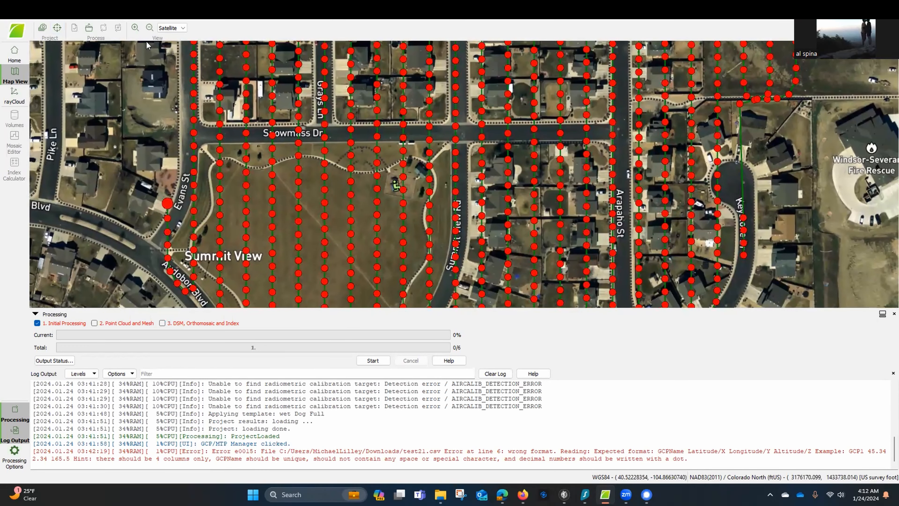
Step: Open the GCP/MTP Manager, start a ground control point import in X, Y, Z order, and browse to the Downloads folder
{"action": "left_click", "coordinate": [57, 29]}
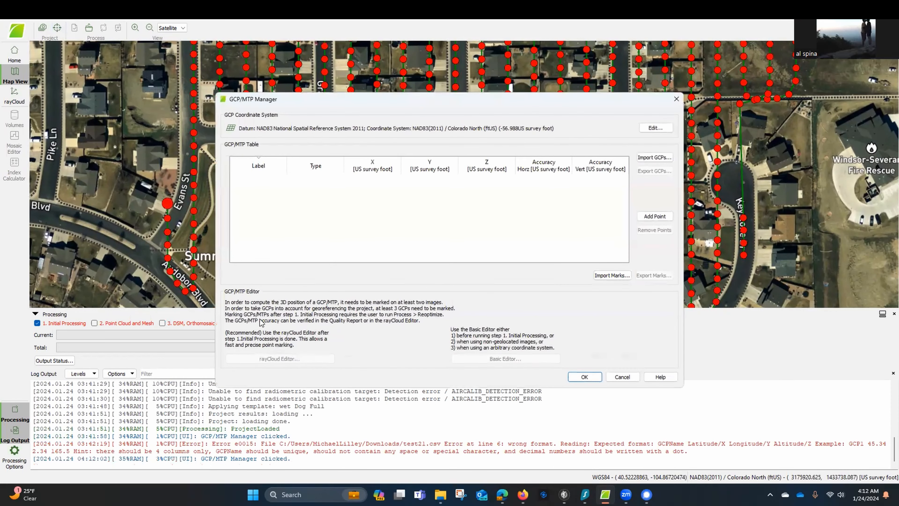
{"action": "left_click", "coordinate": [655, 157]}
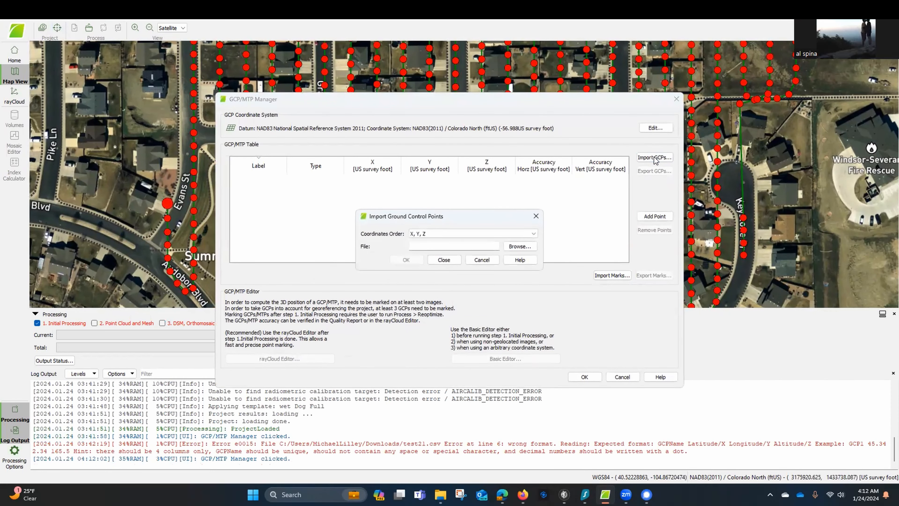
{"action": "left_click", "coordinate": [522, 248]}
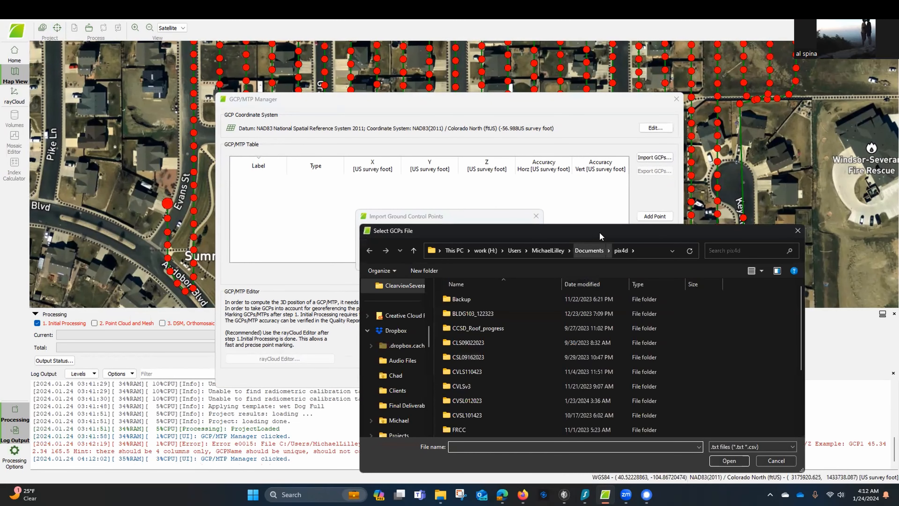
{"action": "left_click_drag", "start_coordinate": [597, 229], "coordinate": [447, 35]}
{"action": "key", "text": "super+s"}
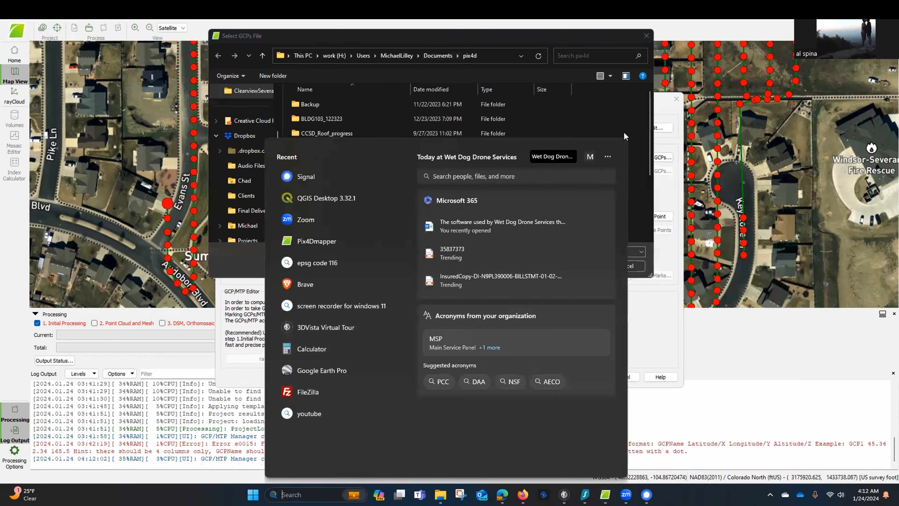
{"action": "left_click", "coordinate": [614, 119]}
{"action": "scroll", "coordinate": [252, 132], "scroll_direction": "up", "scroll_amount": 5}
{"action": "left_click", "coordinate": [253, 185]}
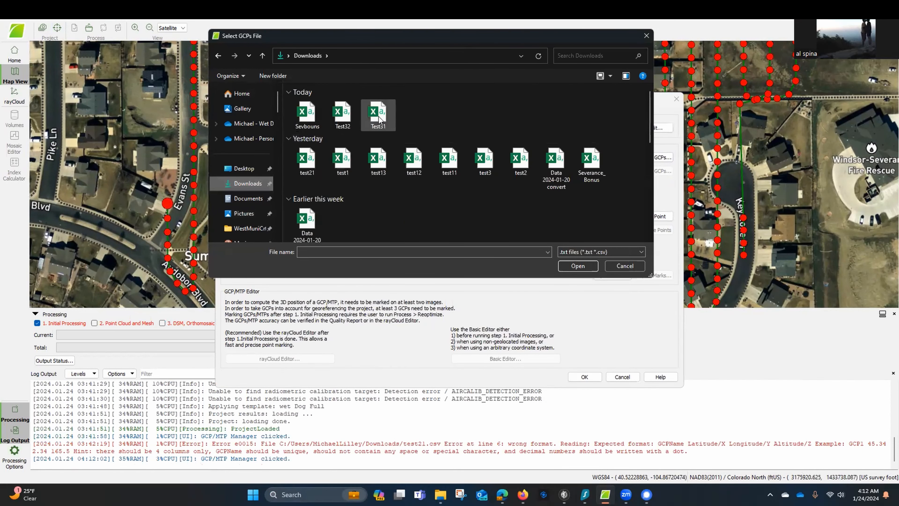
Step: Try to import Test31.csv as the ground control points
{"action": "left_click", "coordinate": [378, 114]}
{"action": "left_click", "coordinate": [579, 267]}
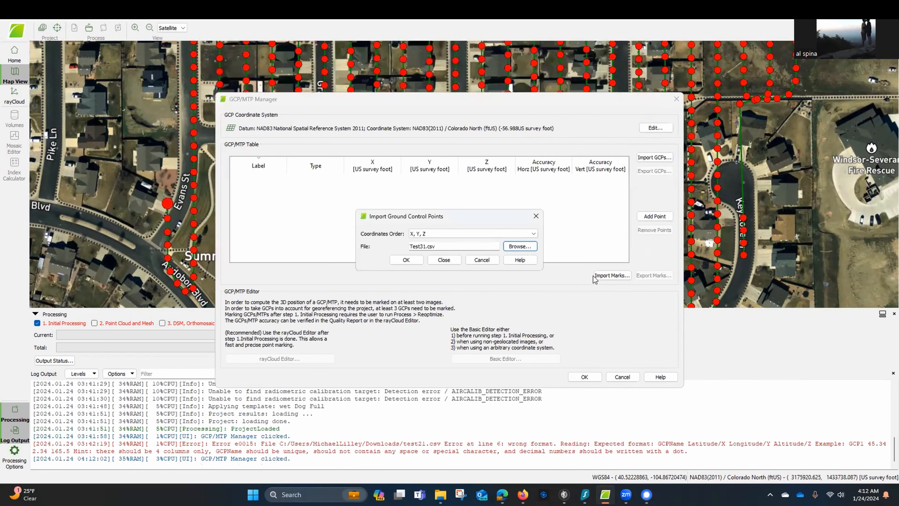
{"action": "left_click", "coordinate": [415, 264]}
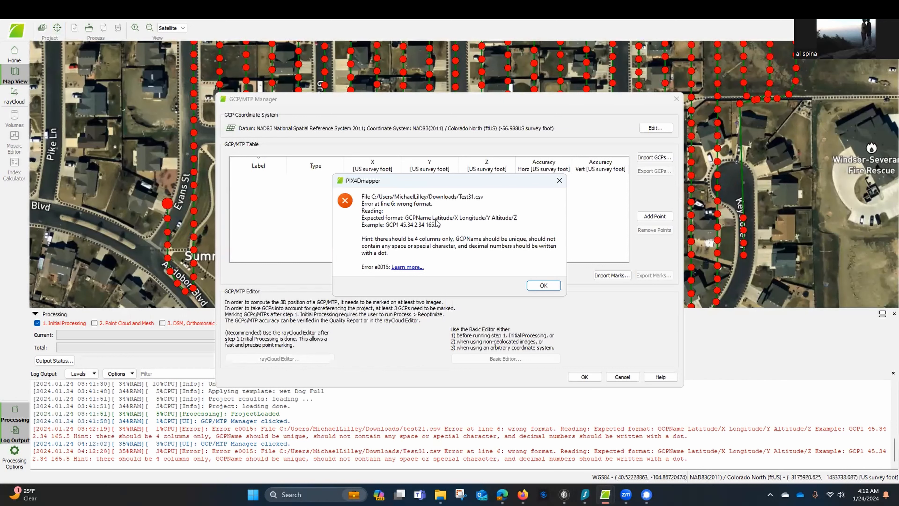
{"action": "left_click", "coordinate": [550, 288]}
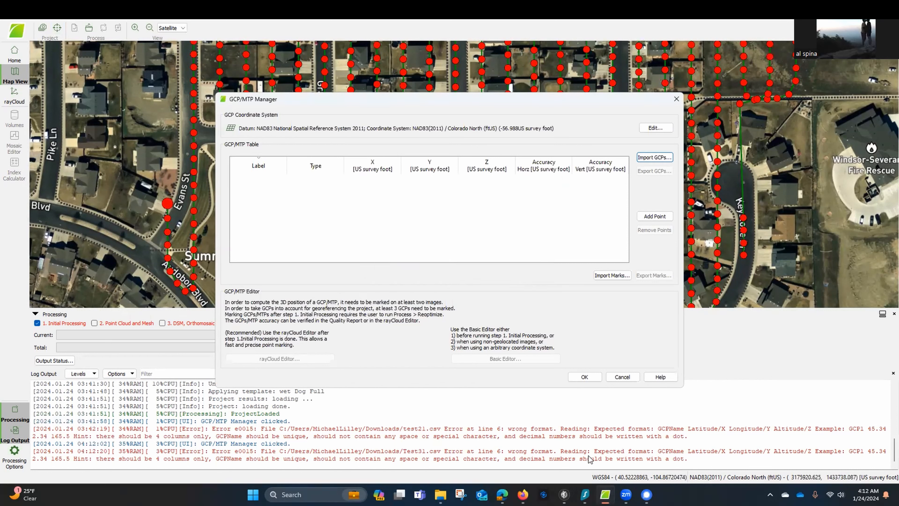
Step: Switch to Excel with the Test31 and Severance_Bonus workbooks open and arrange their windows side by side
{"action": "left_click", "coordinate": [441, 495]}
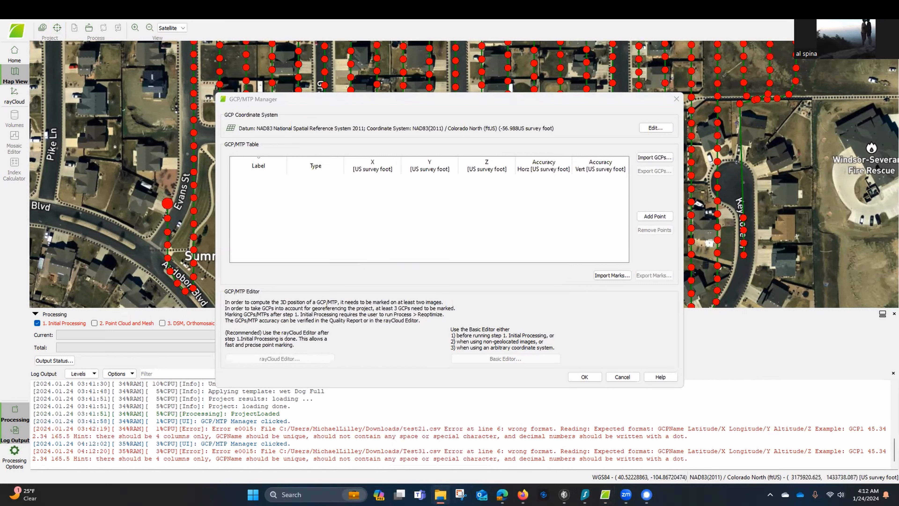
{"action": "left_click", "coordinate": [440, 495]}
{"action": "left_click", "coordinate": [420, 495]}
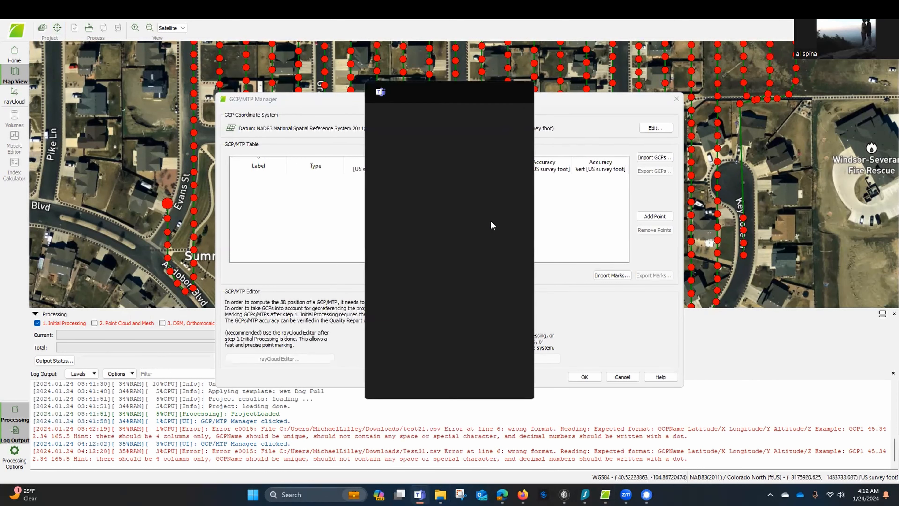
{"action": "left_click", "coordinate": [524, 88]}
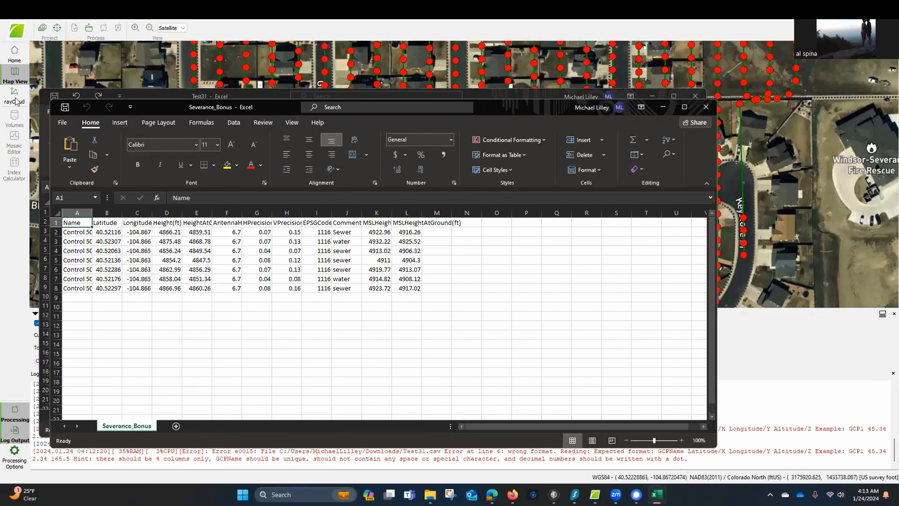
{"action": "left_click_drag", "start_coordinate": [521, 112], "coordinate": [814, 99]}
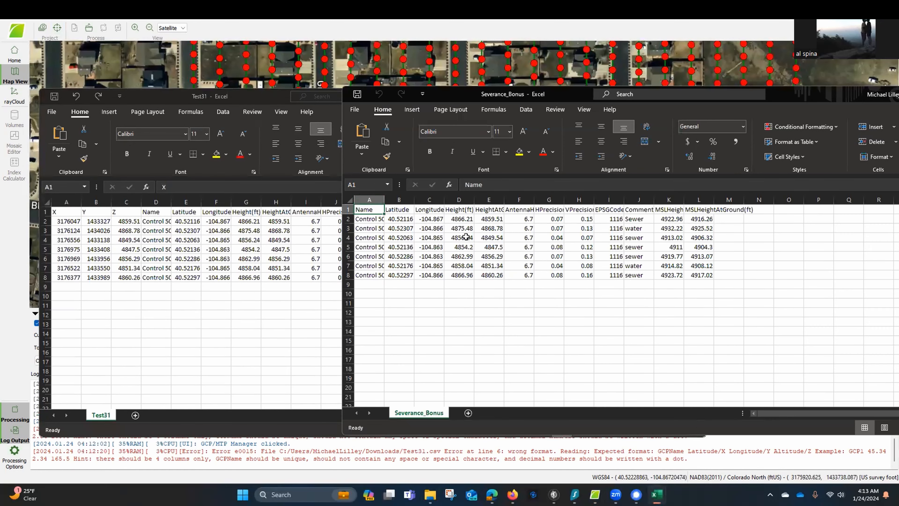
Step: Copy the Name column from Severance_Bonus and insert it before the X column in Test31
{"action": "left_click", "coordinate": [366, 201]}
{"action": "right_click", "coordinate": [368, 203]}
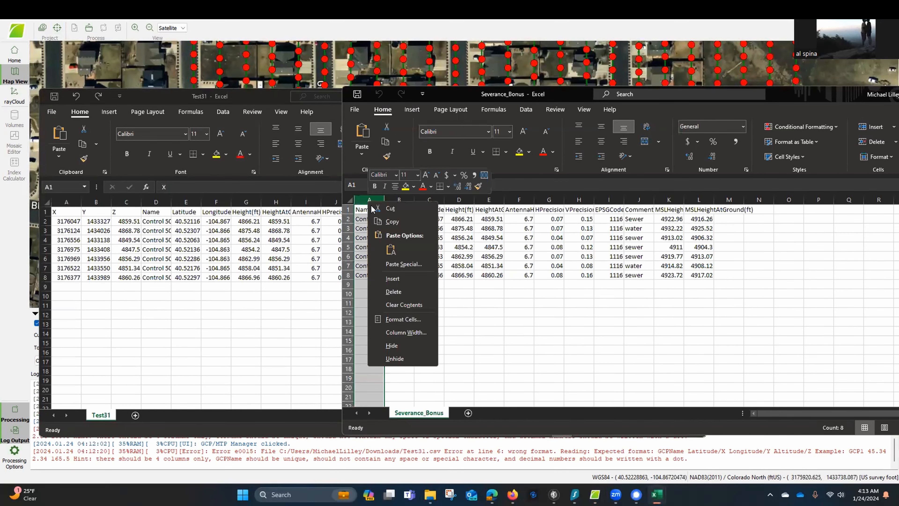
{"action": "left_click", "coordinate": [390, 222]}
{"action": "left_click", "coordinate": [64, 200]}
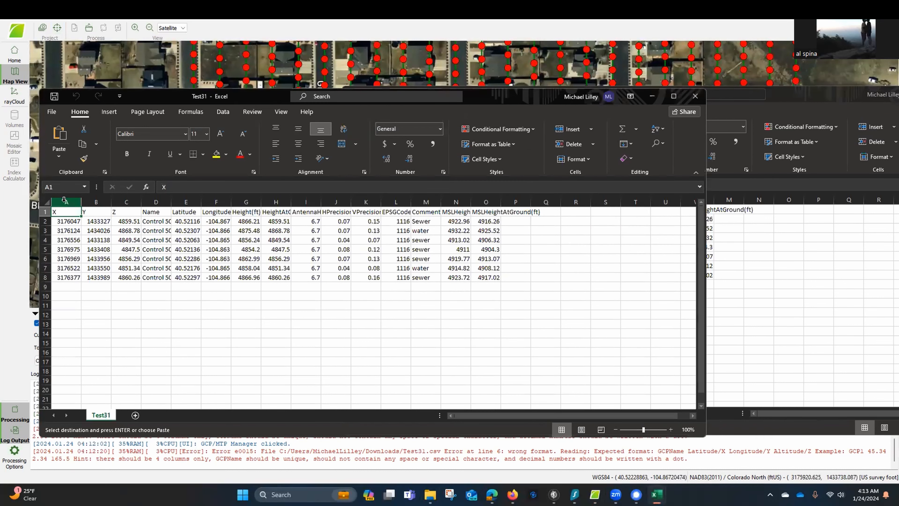
{"action": "left_click", "coordinate": [65, 201]}
{"action": "right_click", "coordinate": [65, 201]}
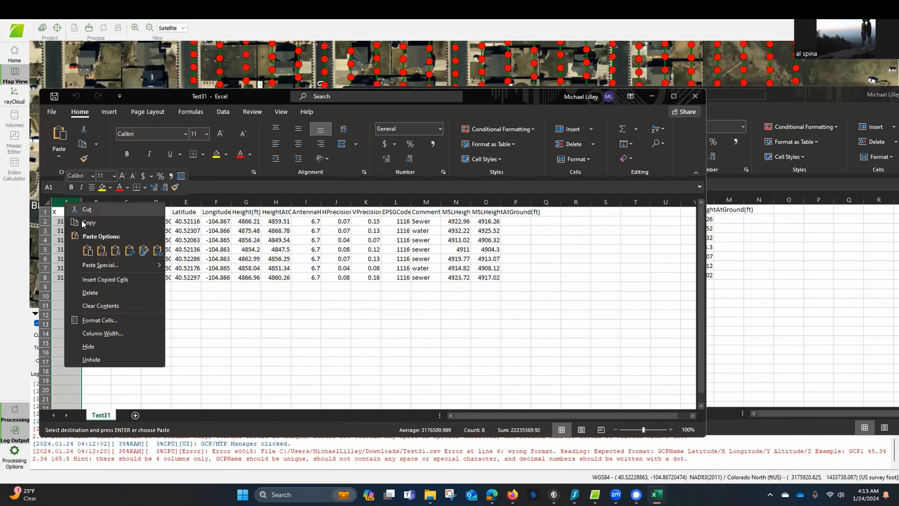
{"action": "left_click", "coordinate": [102, 280]}
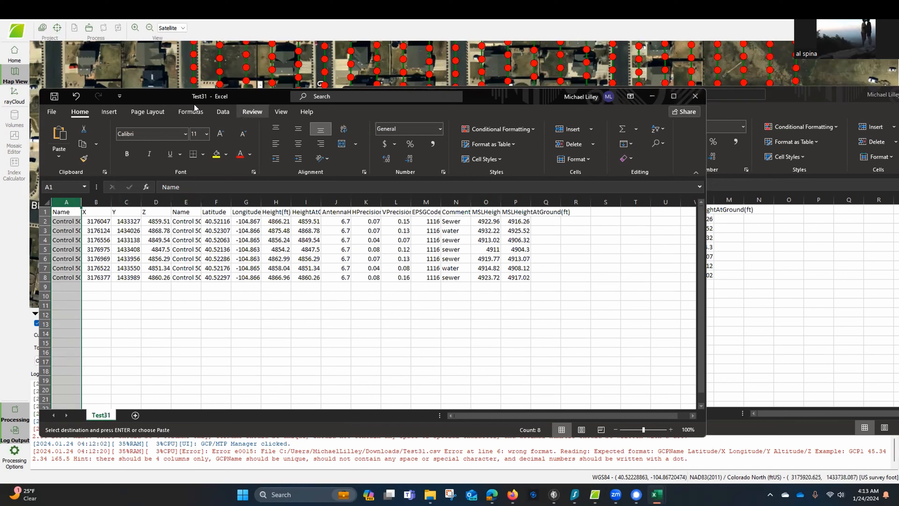
Step: Clear everything in columns E to P of Test31, keeping only Name, X, Y and Z, and save the file
{"action": "left_click", "coordinate": [184, 219]}
{"action": "left_click_drag", "start_coordinate": [184, 212], "coordinate": [611, 302]}
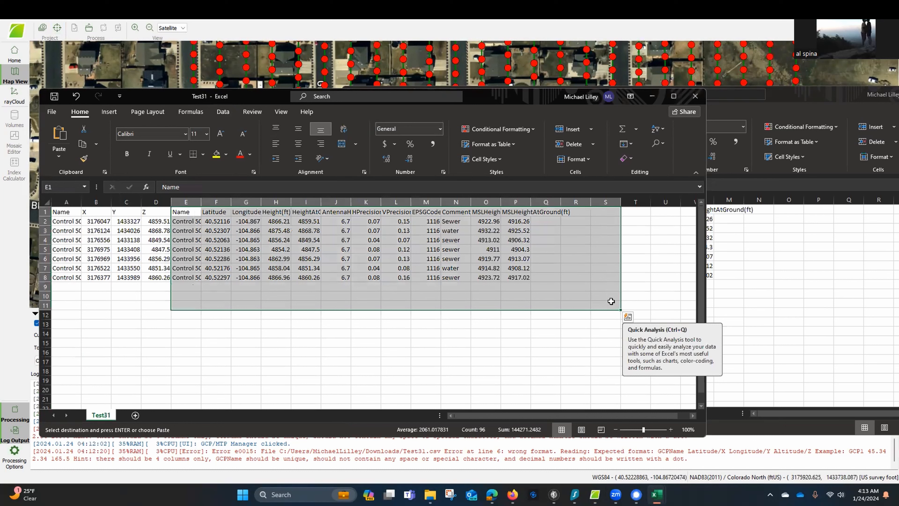
{"action": "key", "text": "BackSpace"}
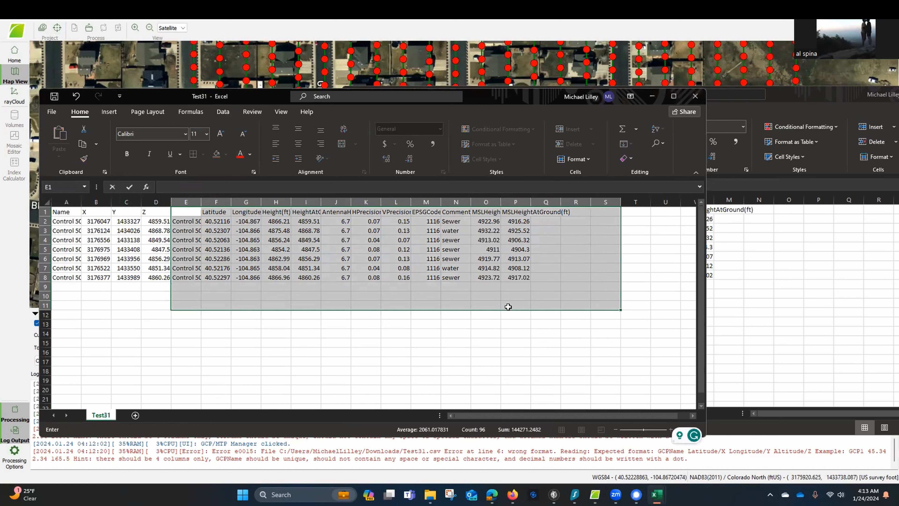
{"action": "left_click", "coordinate": [366, 353]}
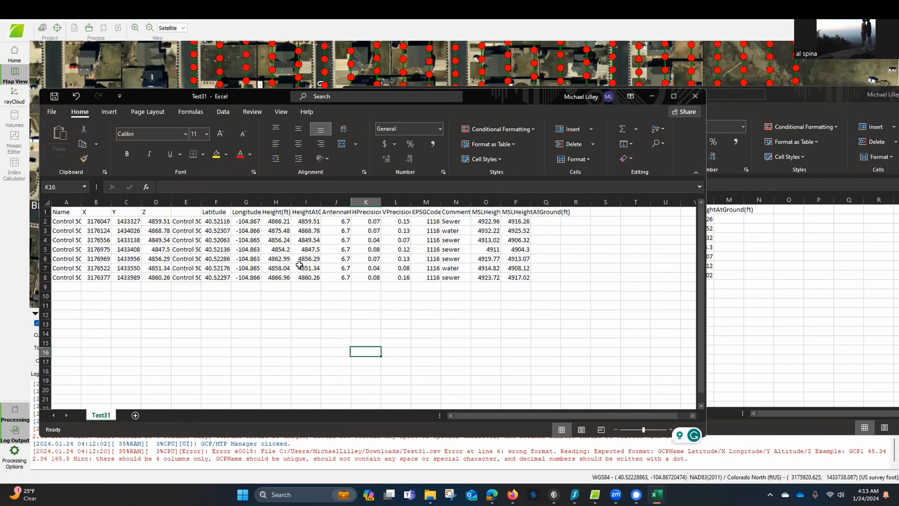
{"action": "left_click_drag", "start_coordinate": [275, 230], "coordinate": [515, 278]}
{"action": "key", "text": "Delete"}
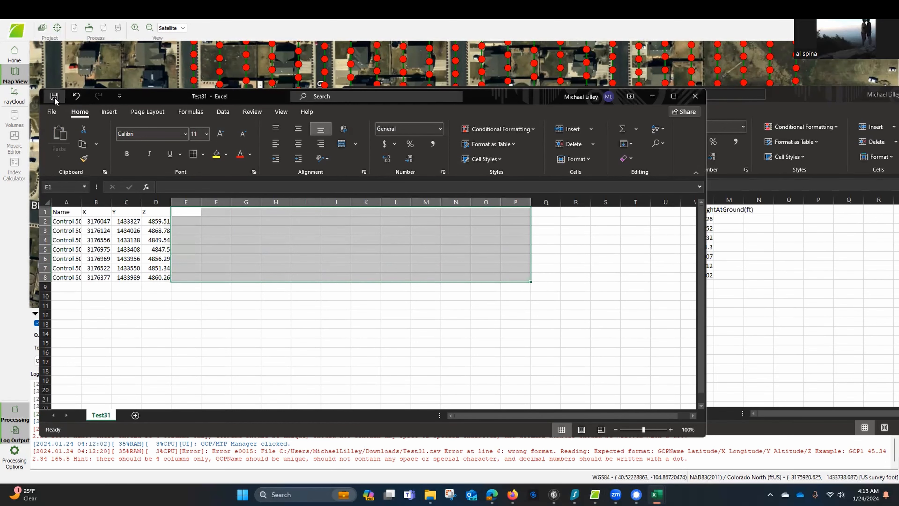
Step: Switch to Pix4Dmapper, import Test31.csv as ground control points in X, Y, Z order, and accept the GCP table
{"action": "left_click", "coordinate": [94, 79]}
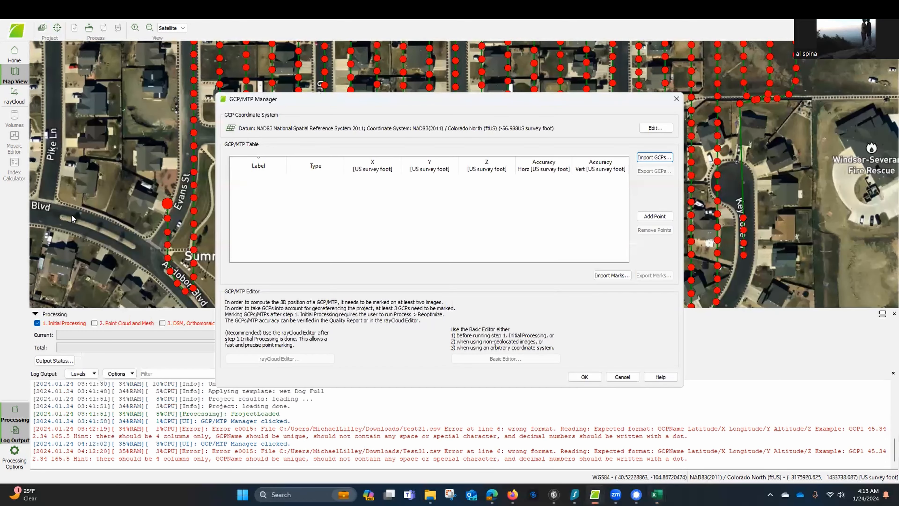
{"action": "left_click", "coordinate": [656, 157]}
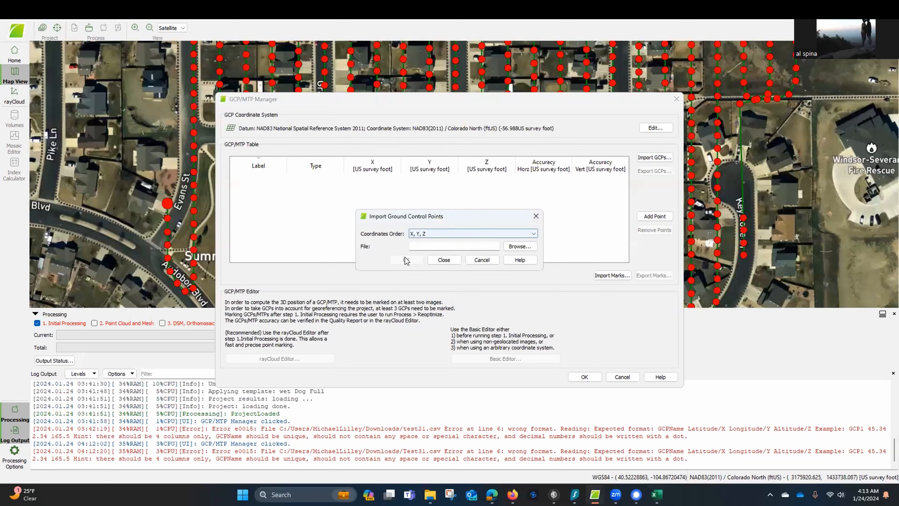
{"action": "left_click", "coordinate": [518, 247]}
{"action": "left_click", "coordinate": [297, 118]}
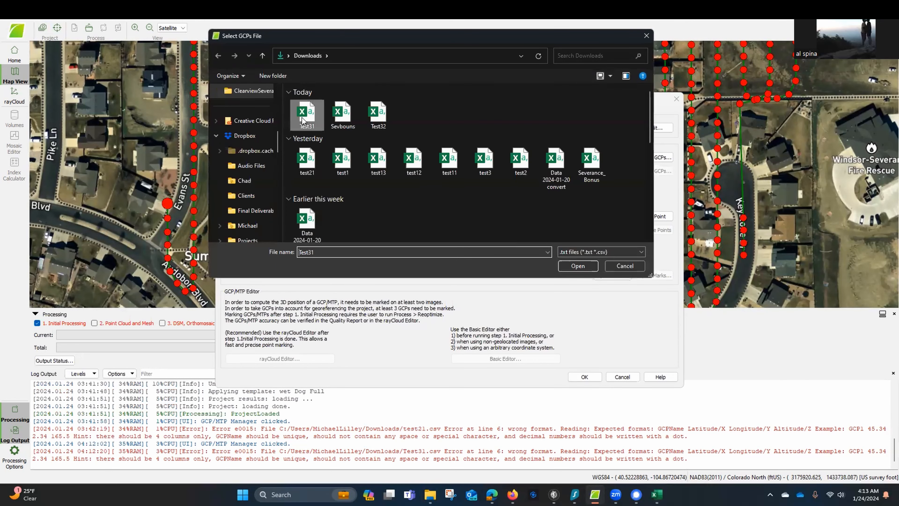
{"action": "left_click", "coordinate": [579, 266]}
{"action": "left_click", "coordinate": [418, 259]}
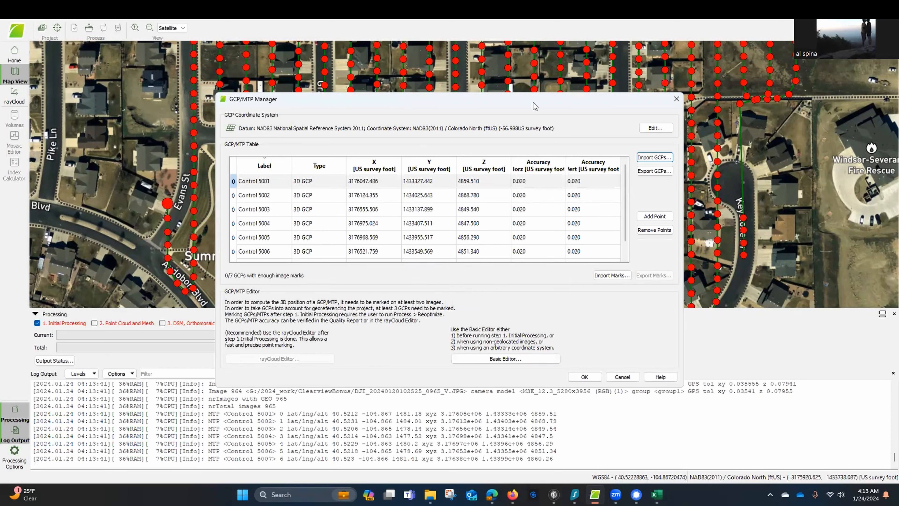
{"action": "left_click", "coordinate": [590, 378]}
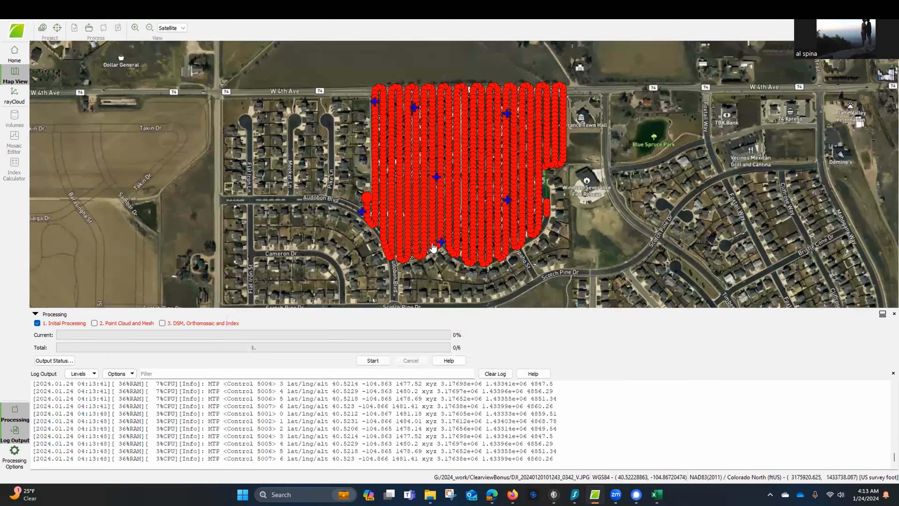
Step: Preview the survey image next to the southernmost control point on the map
{"action": "left_click", "coordinate": [435, 246]}
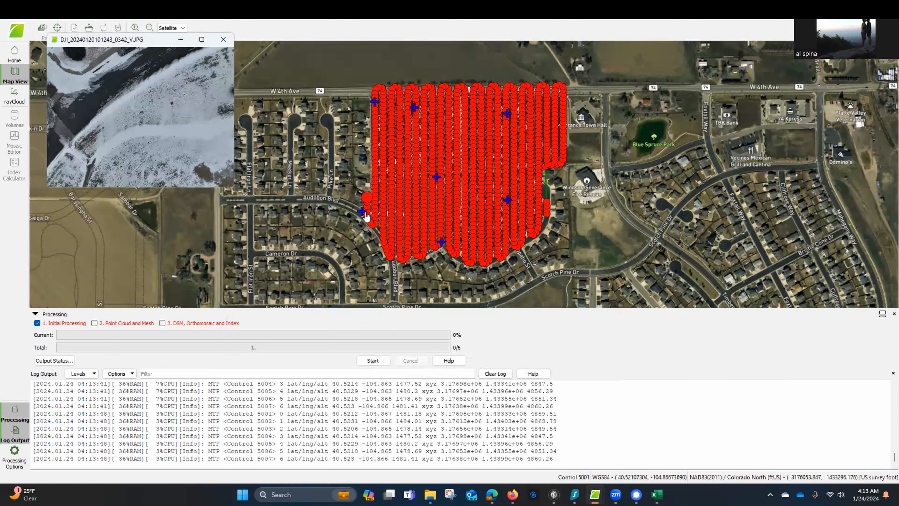